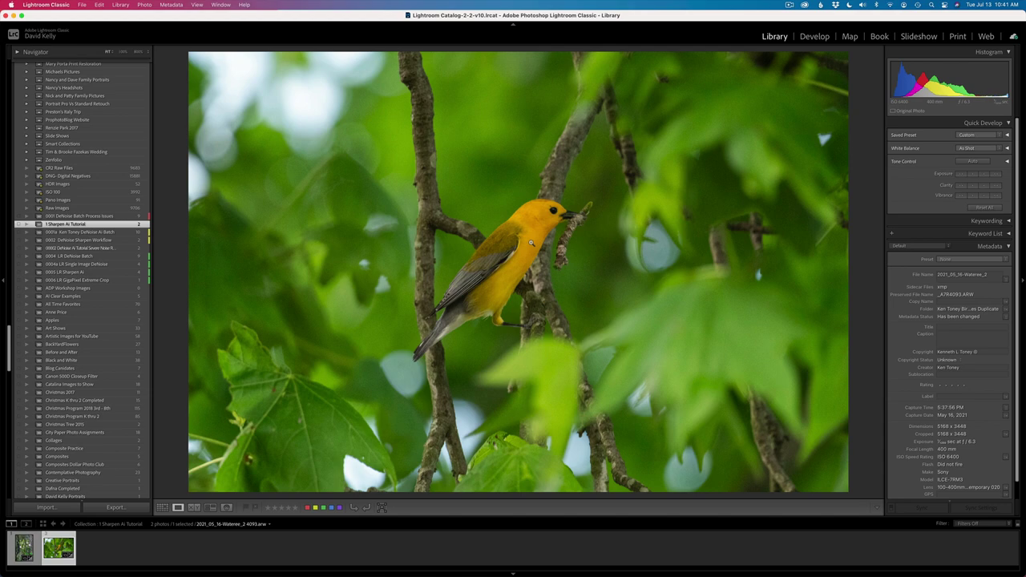
{"action": "left_click", "coordinate": [522, 227]}
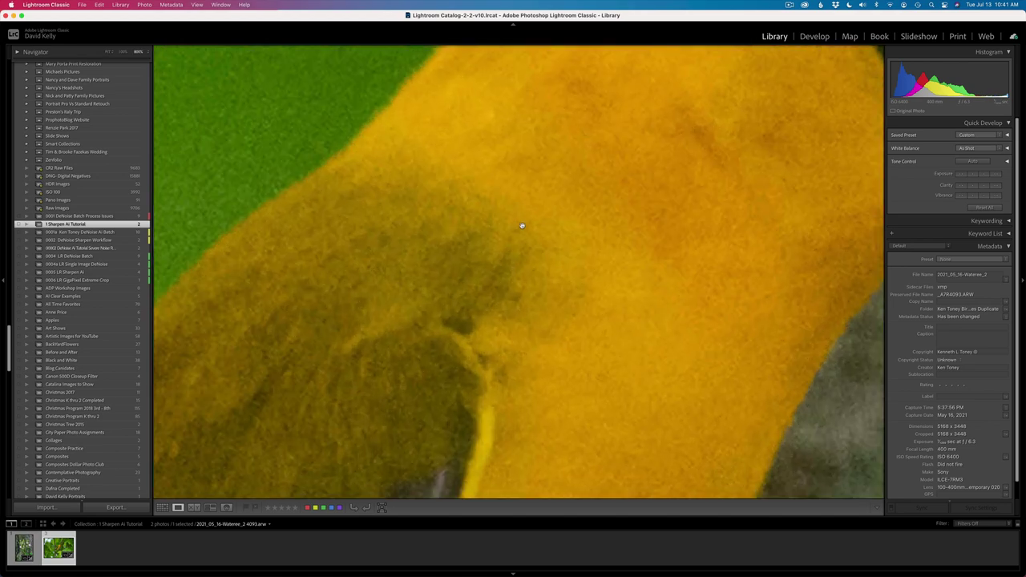
{"action": "left_click_drag", "start_coordinate": [715, 126], "coordinate": [291, 396]}
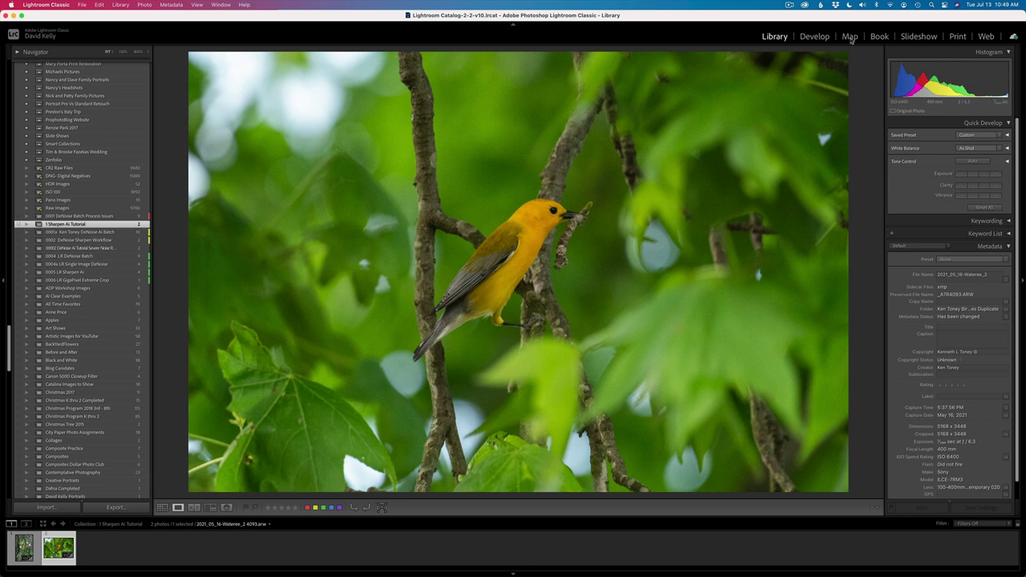
- Open the warbler photo in Develop and show its Basic settings (Highlights −54, Shadows +46, Vibrance +15)
{"action": "left_click", "coordinate": [824, 37]}
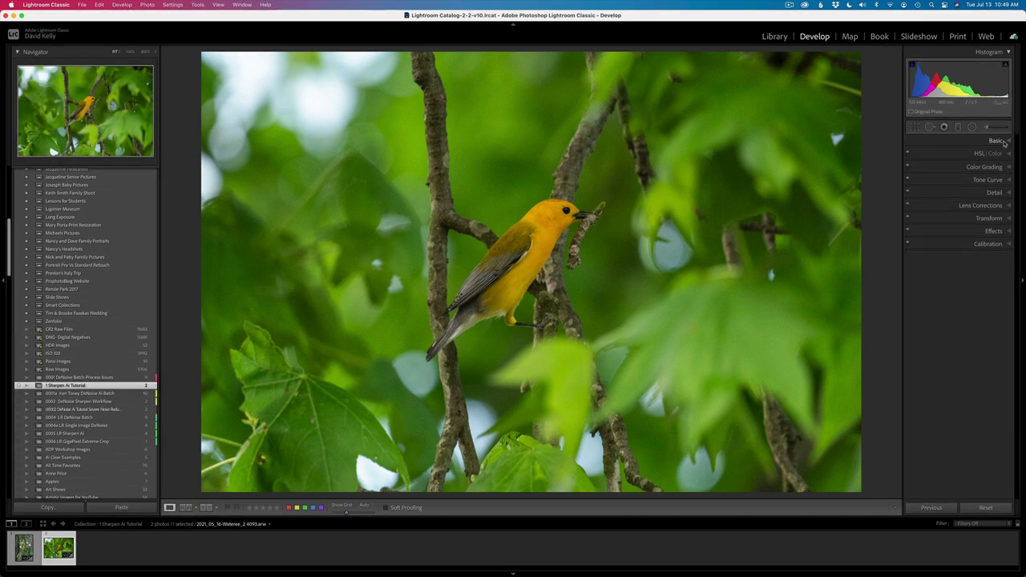
{"action": "left_click", "coordinate": [1002, 141]}
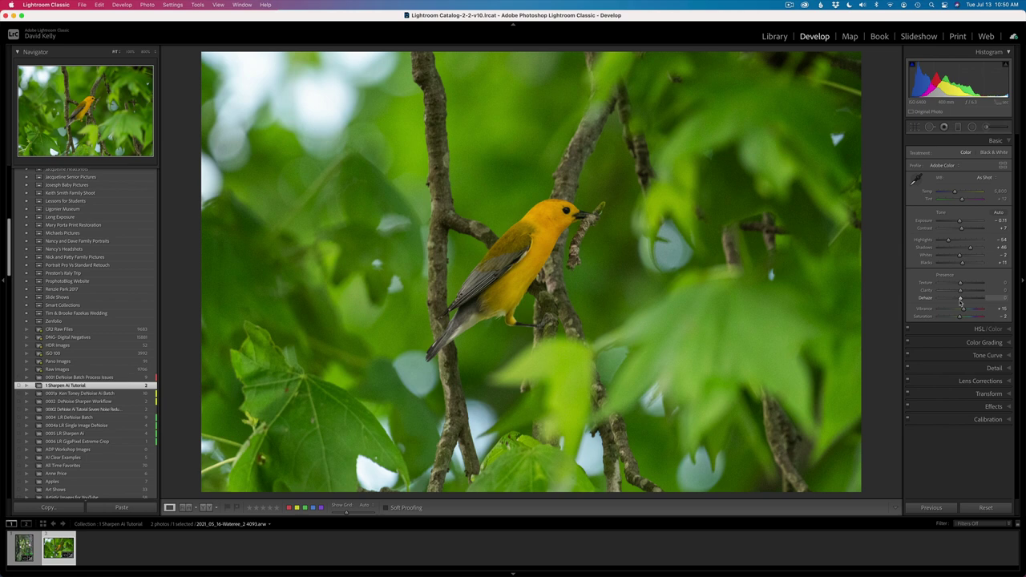
- Review Detail and Lens Corrections, confirming chromatic aberration removal and Sigma profile corrections are on
{"action": "left_click", "coordinate": [1010, 369]}
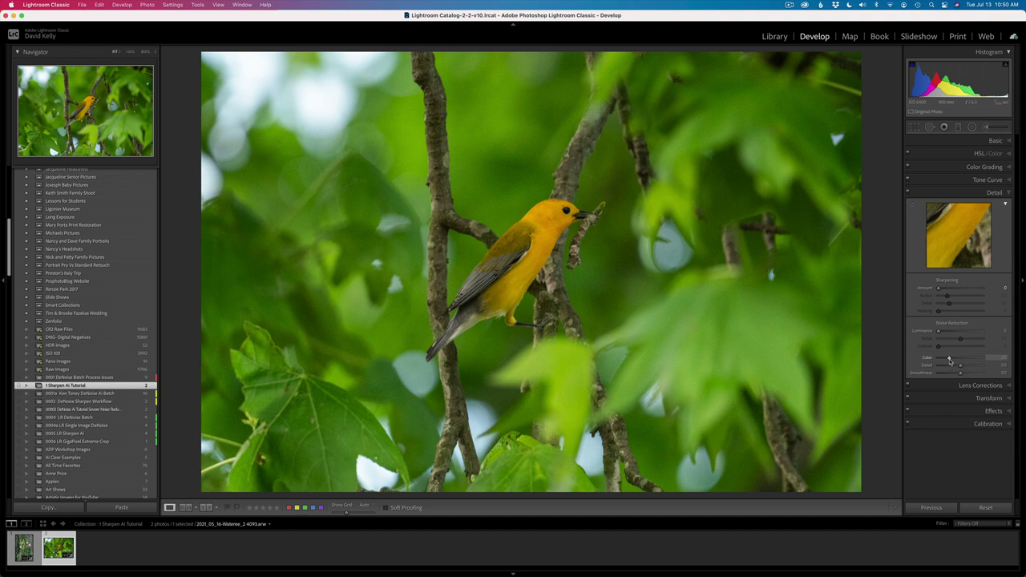
{"action": "left_click", "coordinate": [1002, 385]}
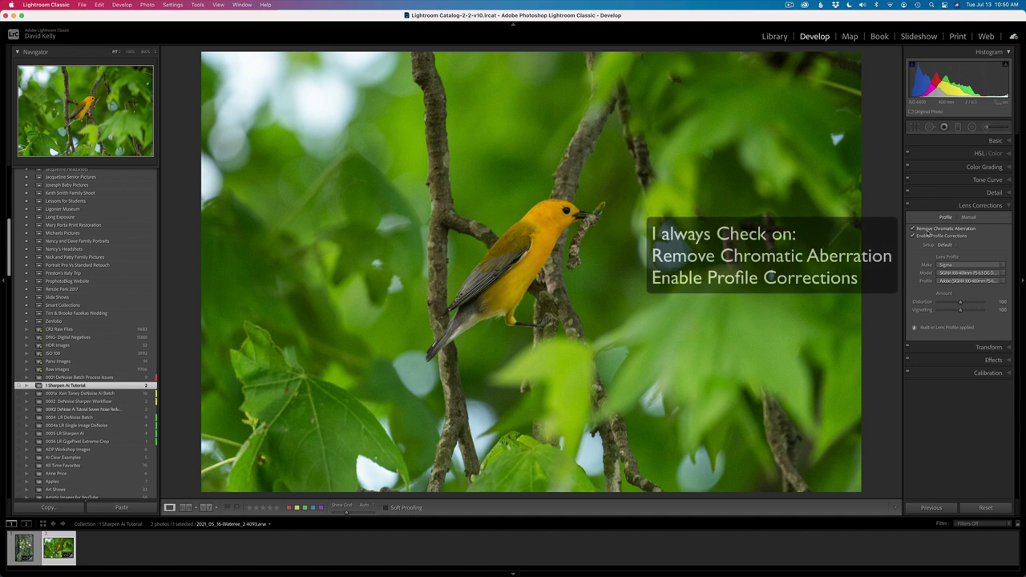
{"action": "left_click", "coordinate": [998, 207]}
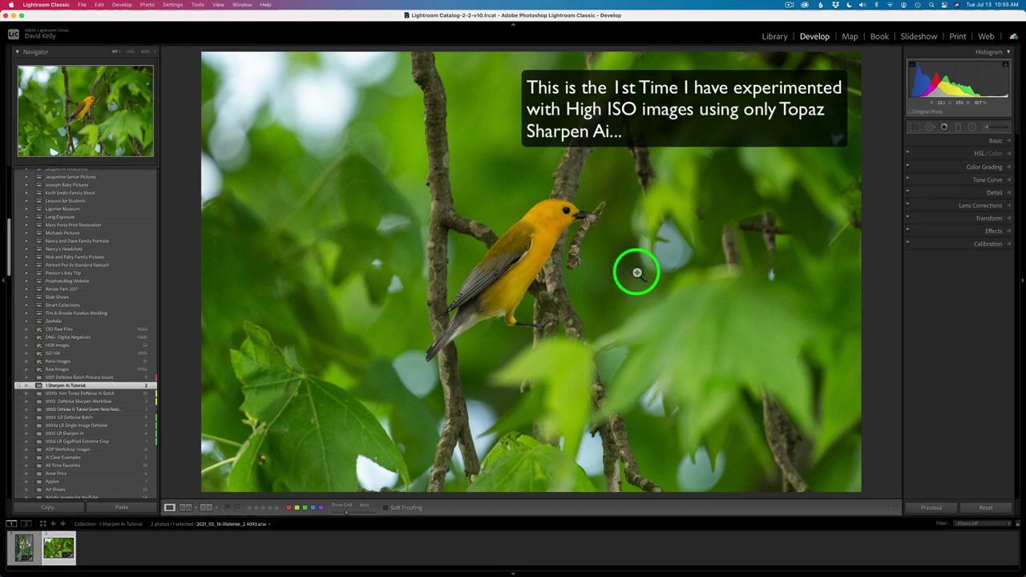
- Set up an edit-a-copy to Topaz Sharpen AI as a 16-bit ProPhoto RGB TIFF at 300 resolution
{"action": "right_click", "coordinate": [635, 270]}
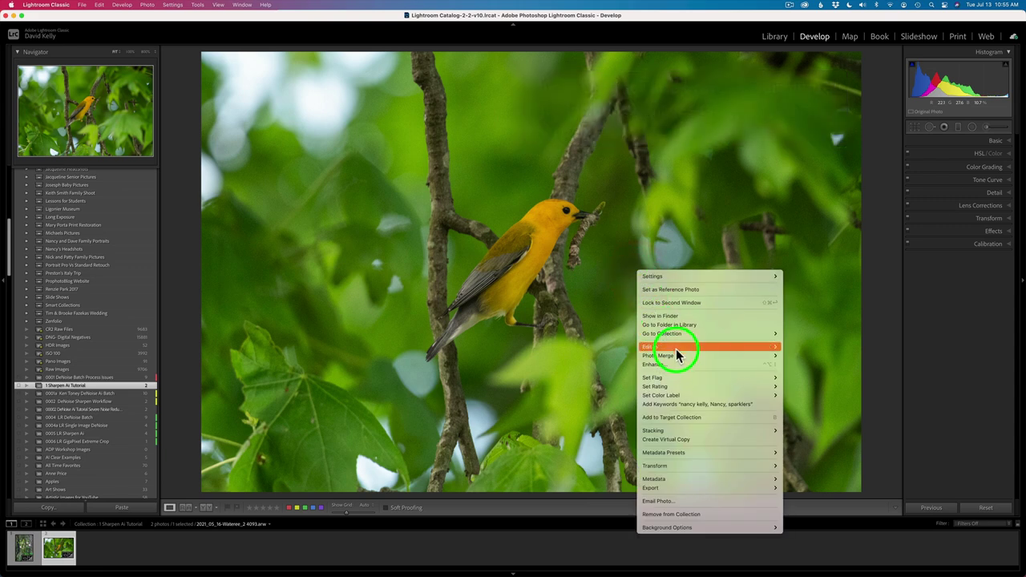
{"action": "mouse_move", "coordinate": [676, 347]}
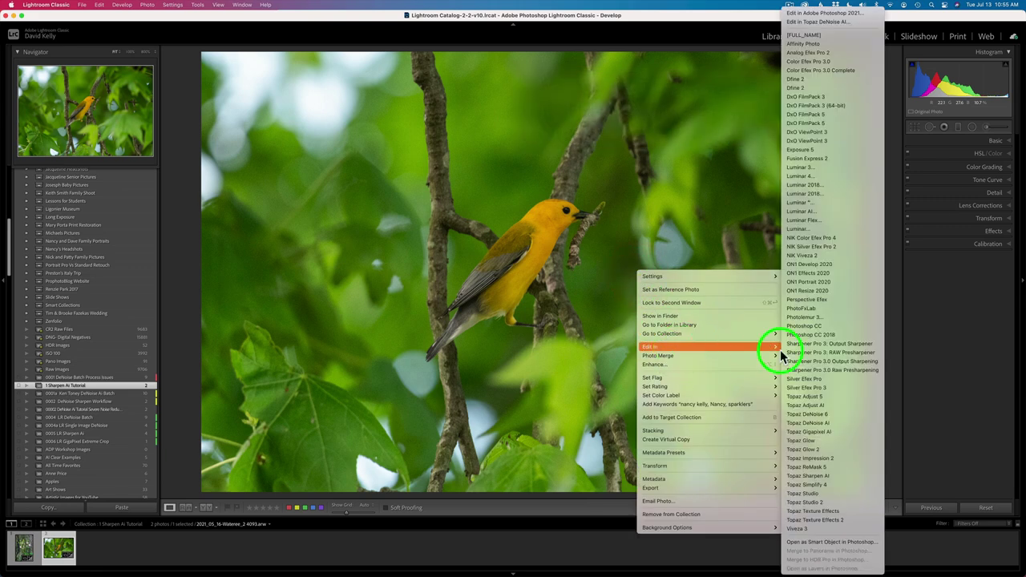
{"action": "left_click", "coordinate": [824, 478]}
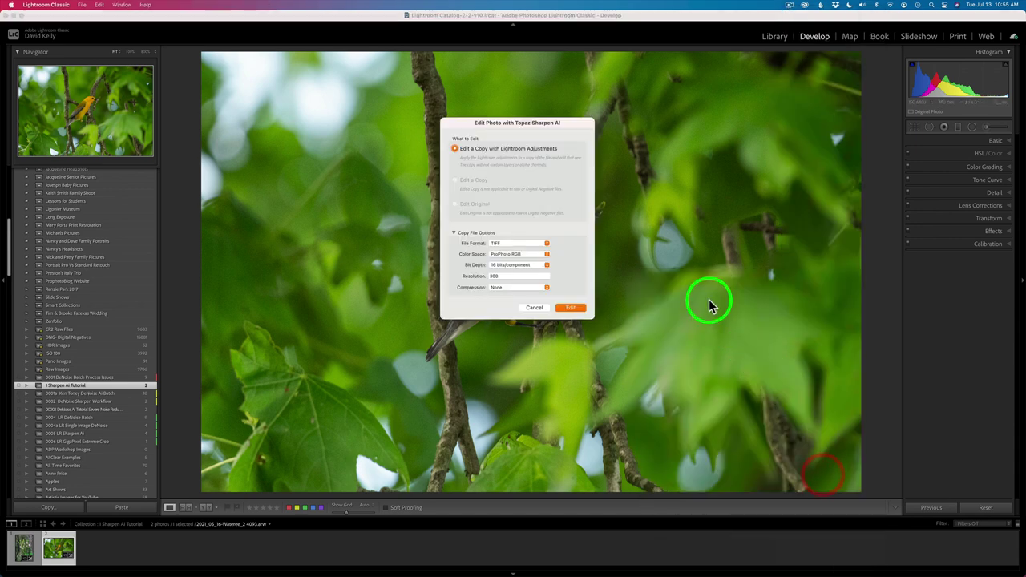
{"action": "left_click", "coordinate": [548, 265]}
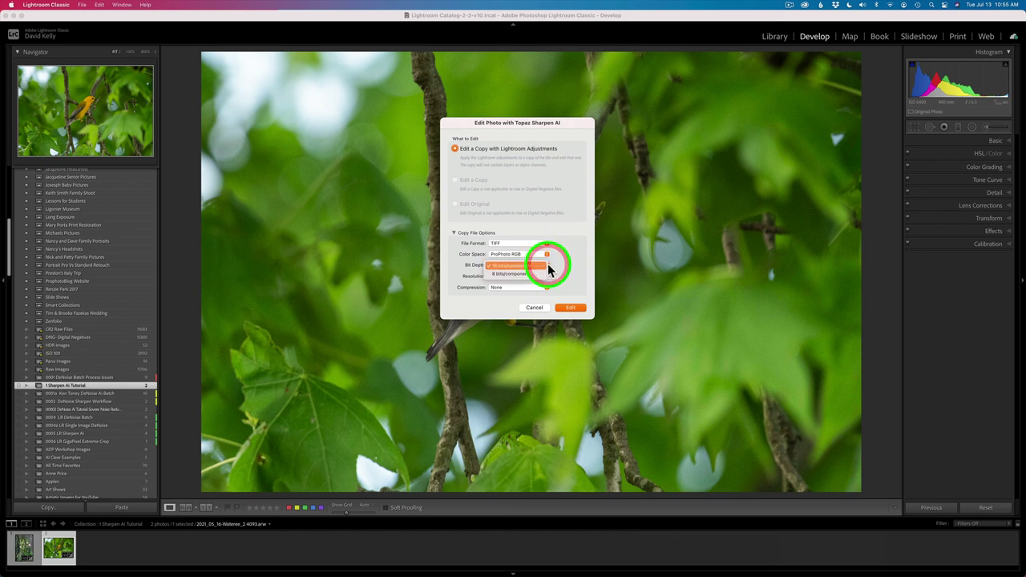
{"action": "left_click", "coordinate": [548, 265]}
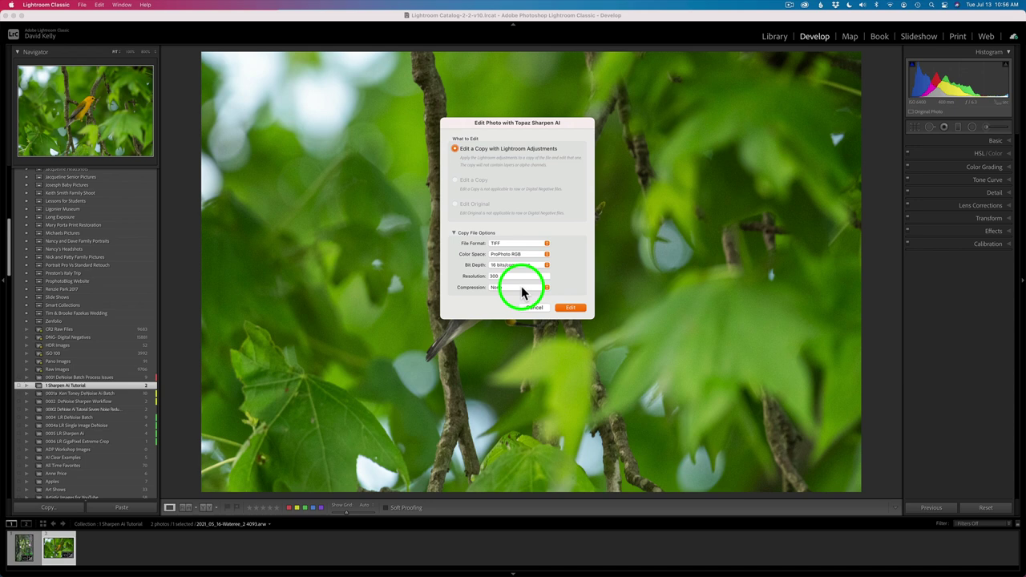
- Open the TIFF copy in Sharpen AI in four-way Comparison View with Auto settings enabled
{"action": "left_click", "coordinate": [567, 307]}
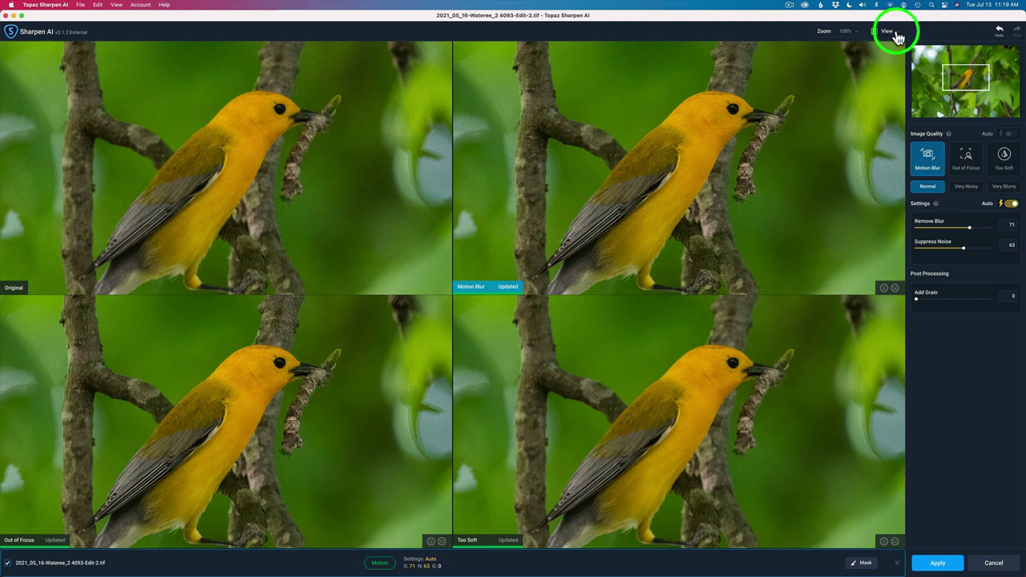
{"action": "left_click", "coordinate": [896, 36]}
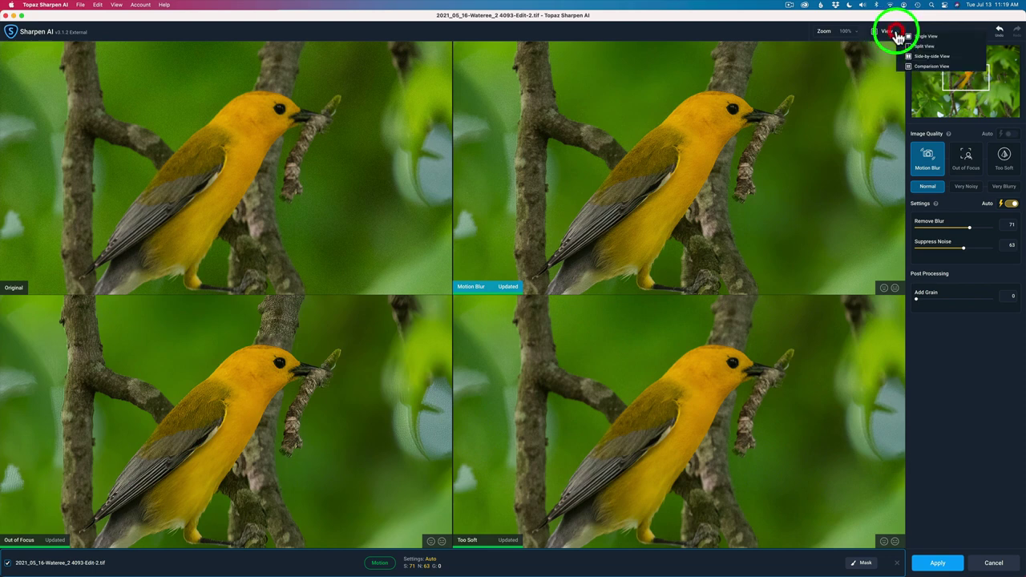
{"action": "left_click", "coordinate": [929, 71]}
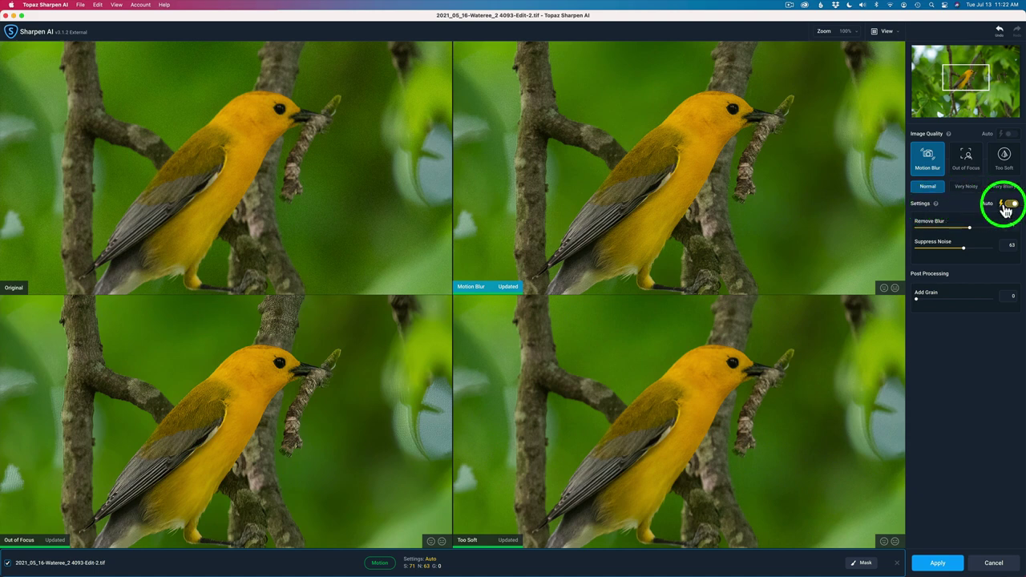
{"action": "left_click", "coordinate": [1011, 204]}
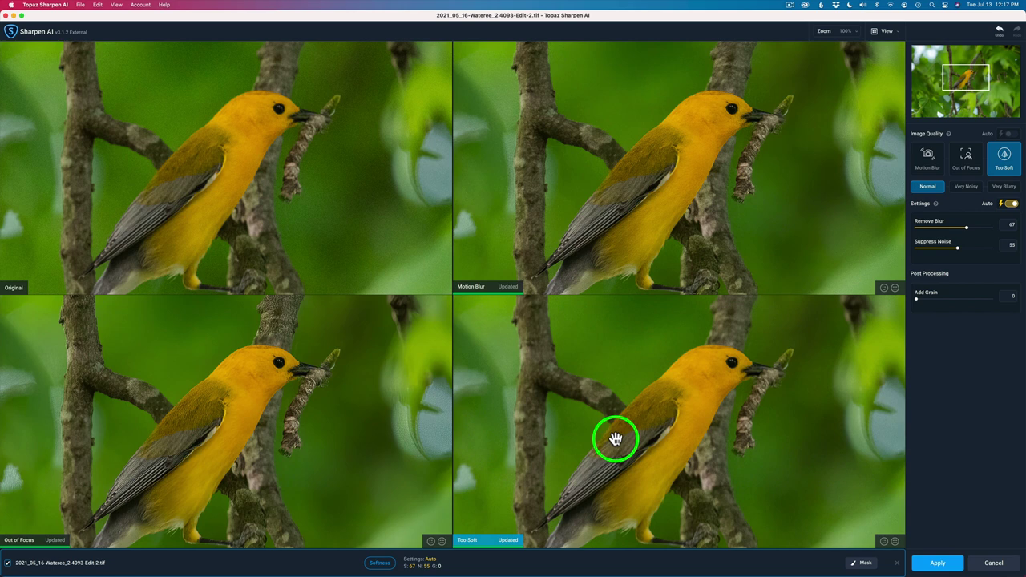
- Show Original and Too Soft side by side at 200%, centred on the bird's head
{"action": "left_click", "coordinate": [899, 37]}
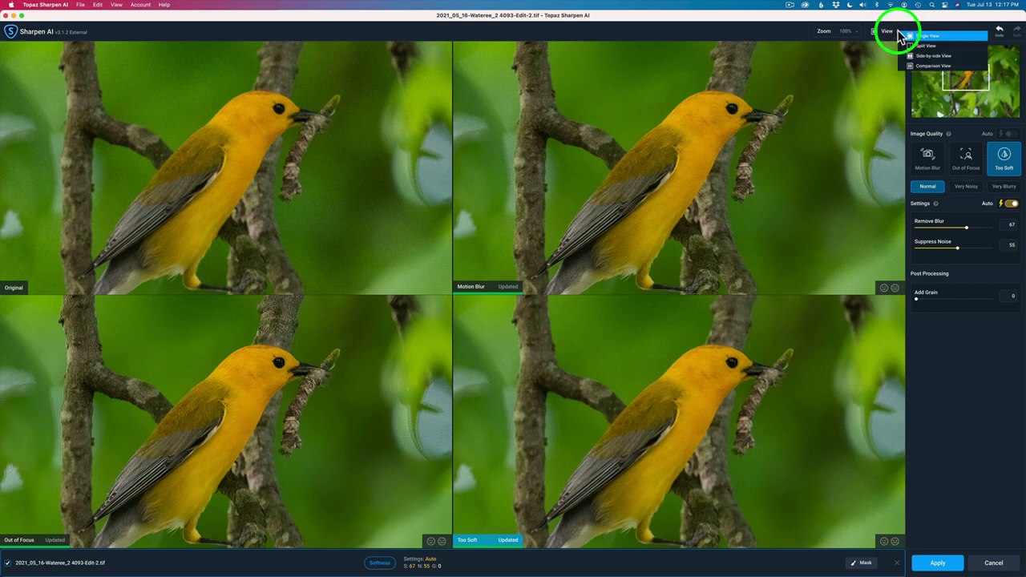
{"action": "left_click", "coordinate": [922, 55]}
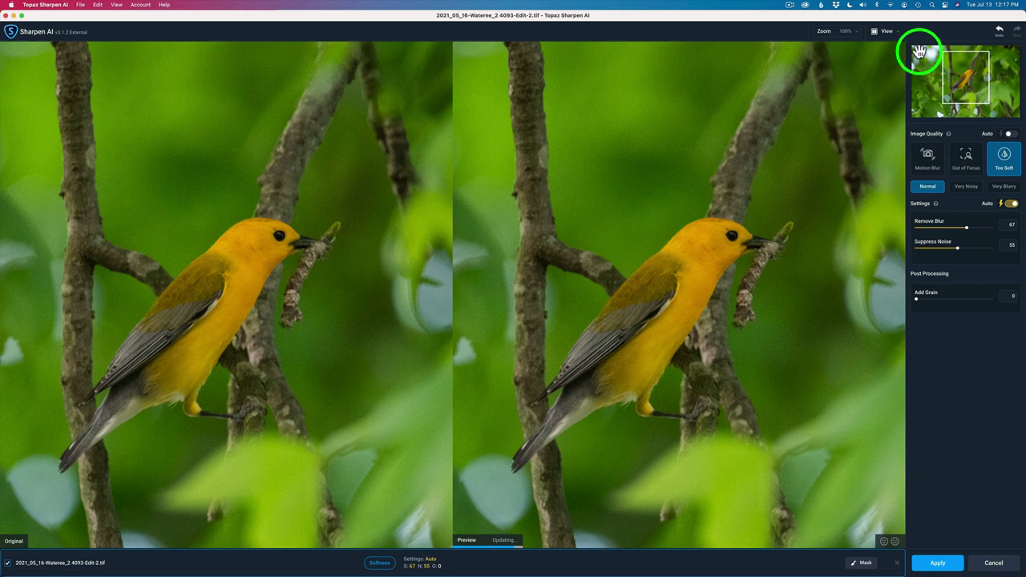
{"action": "left_click", "coordinate": [857, 34]}
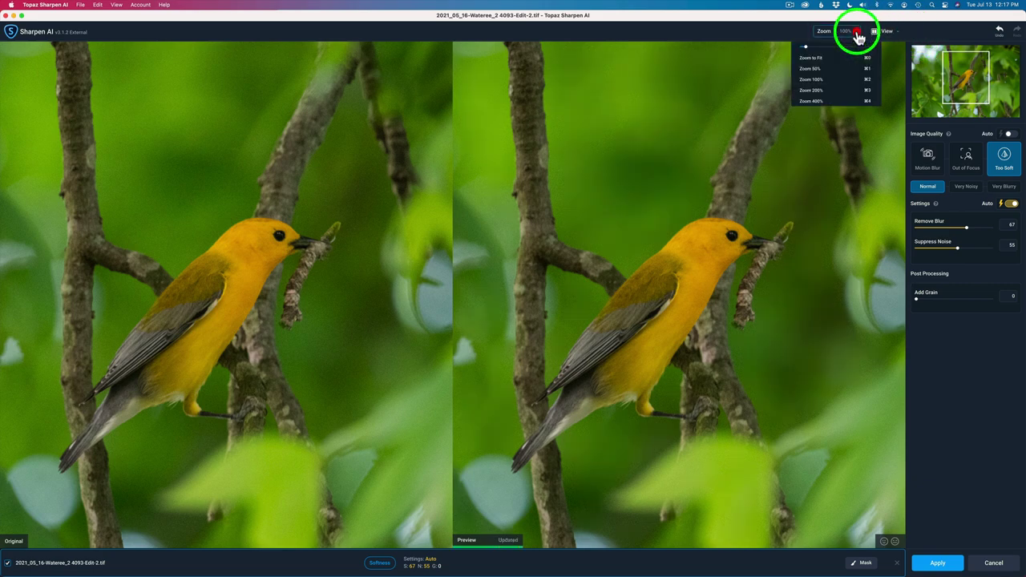
{"action": "left_click", "coordinate": [838, 88]}
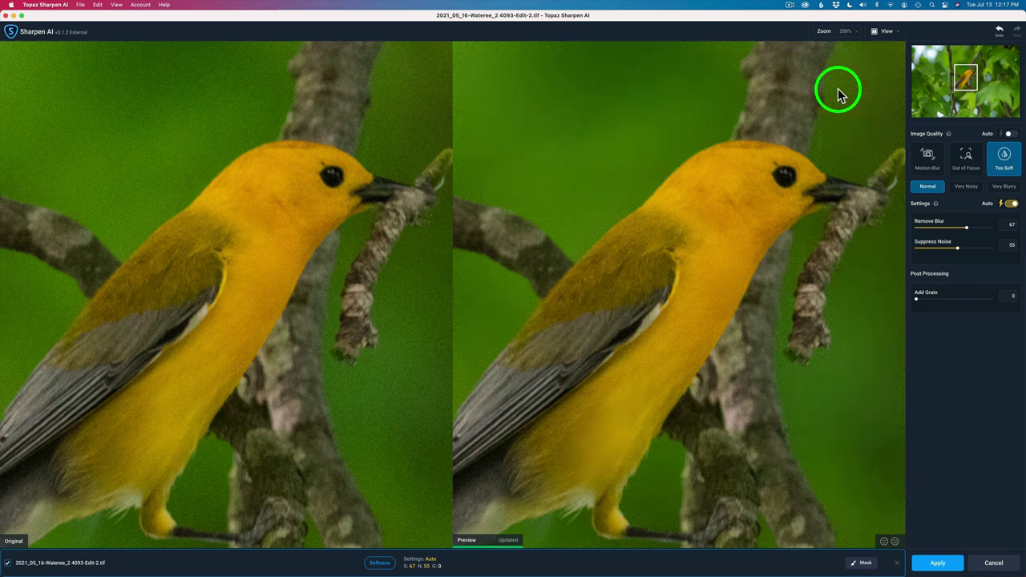
{"action": "left_click_drag", "start_coordinate": [736, 248], "coordinate": [684, 179]}
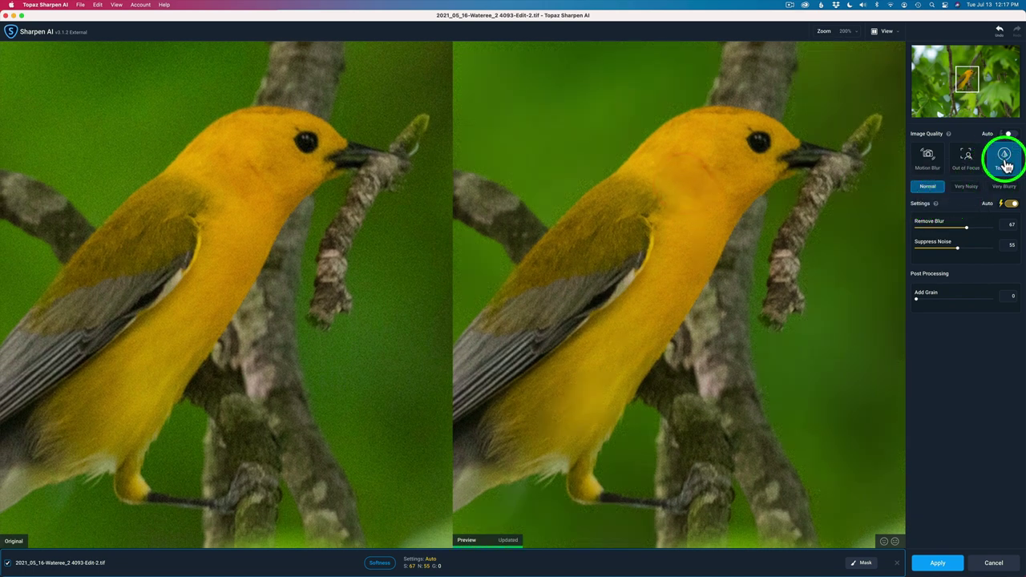
- Try Motion Blur with Very Noisy and Suppress Noise ~93, then settle on Auto Very Blurry (71/63)
{"action": "left_click", "coordinate": [930, 160]}
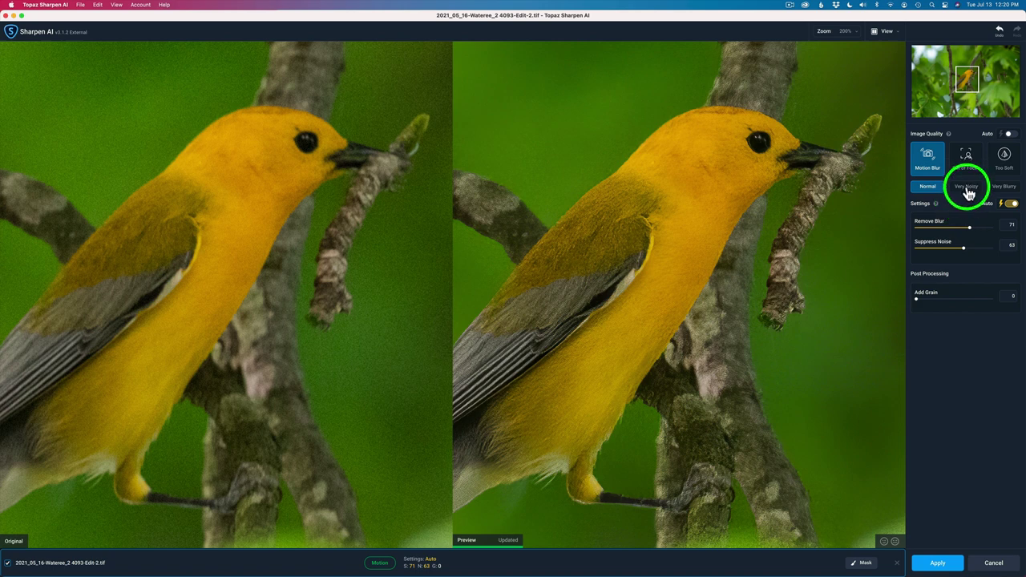
{"action": "left_click", "coordinate": [967, 186]}
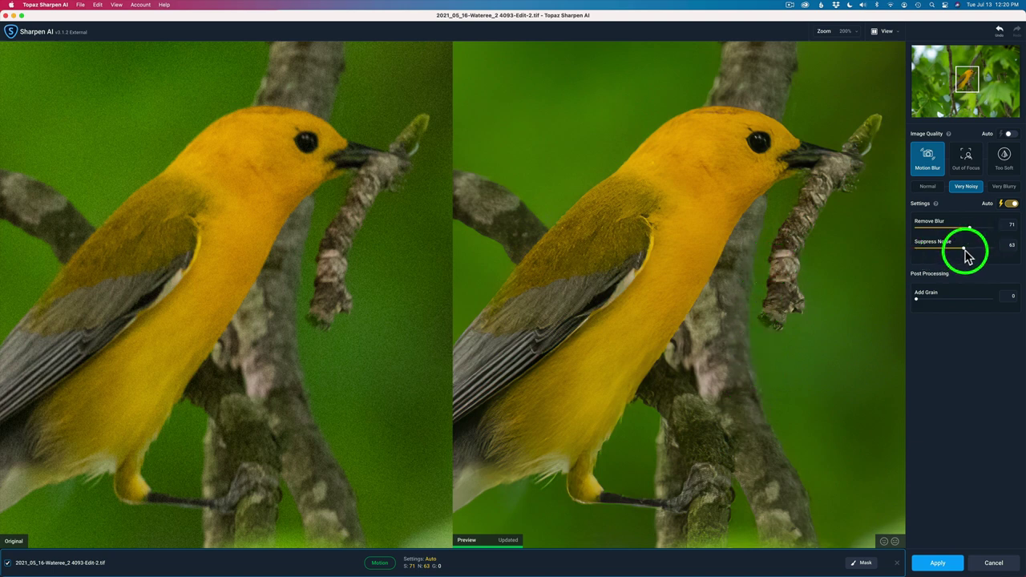
{"action": "left_click_drag", "start_coordinate": [965, 250], "coordinate": [987, 250]}
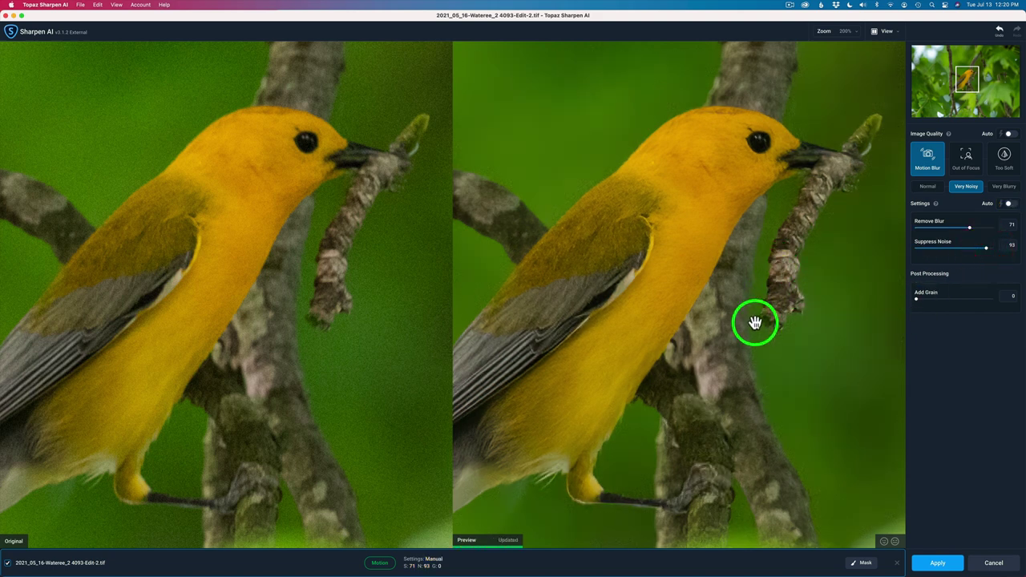
{"action": "left_click", "coordinate": [1009, 205]}
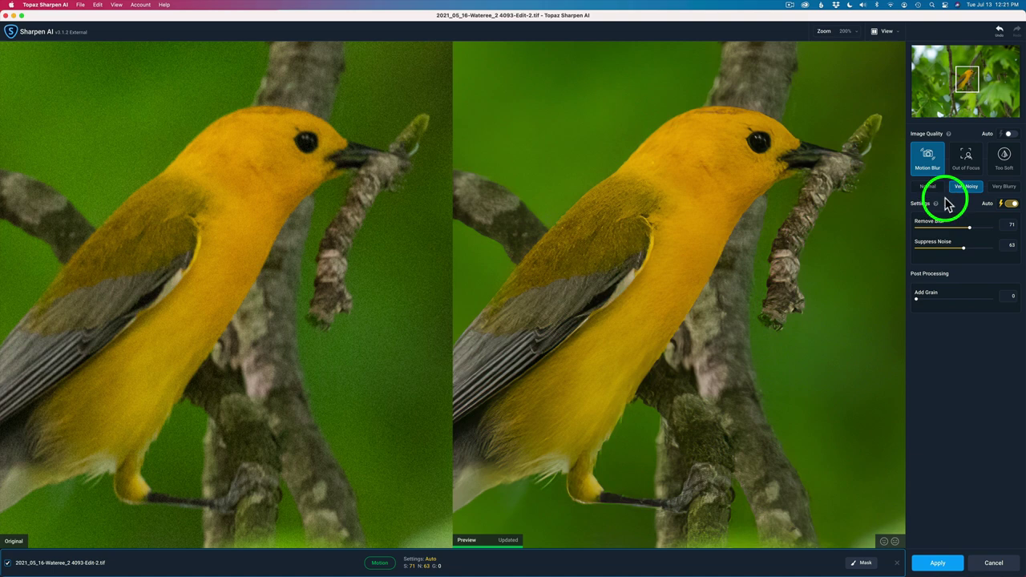
{"action": "left_click", "coordinate": [1005, 187]}
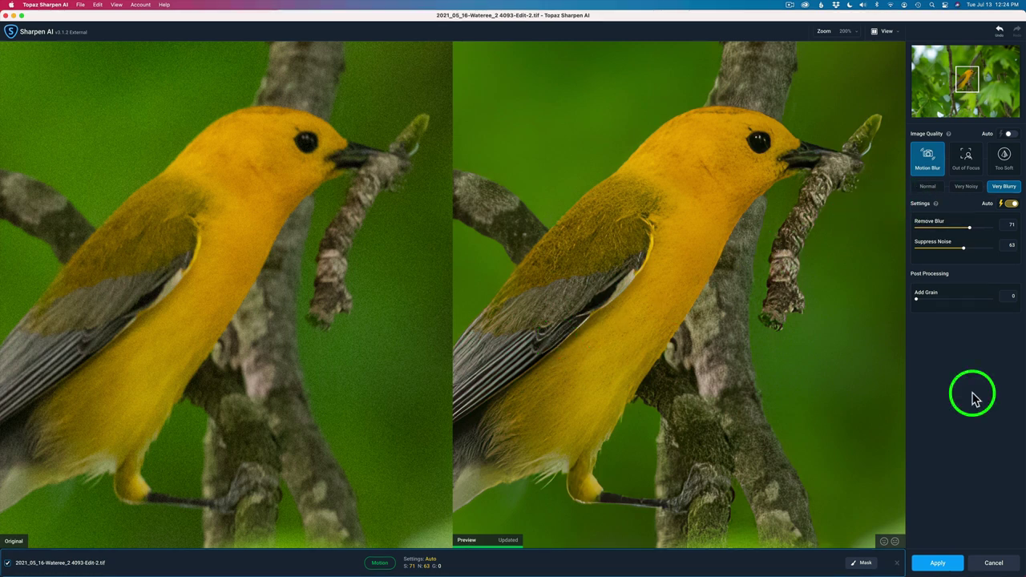
- Select Out of Focus and, after trying Very Blurry, settle on Very Noisy (Remove Blur 56, Suppress Noise 67)
{"action": "left_click", "coordinate": [967, 163]}
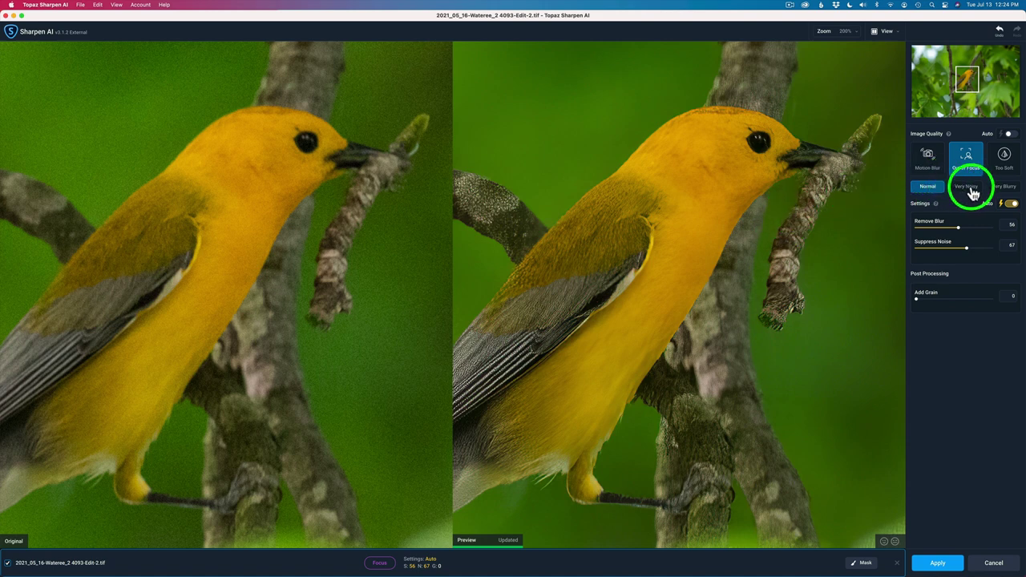
{"action": "left_click", "coordinate": [967, 187]}
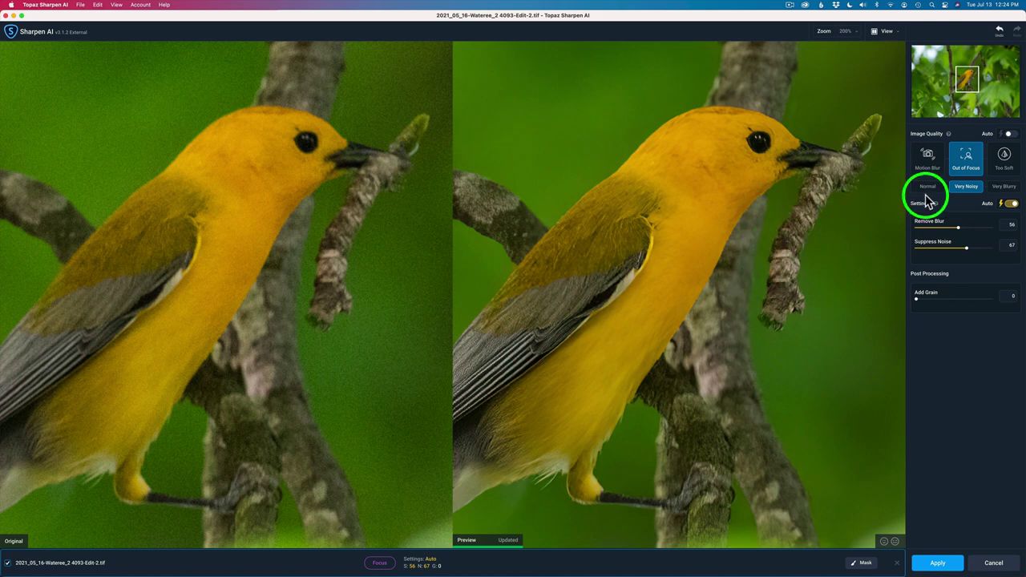
{"action": "left_click", "coordinate": [1005, 189]}
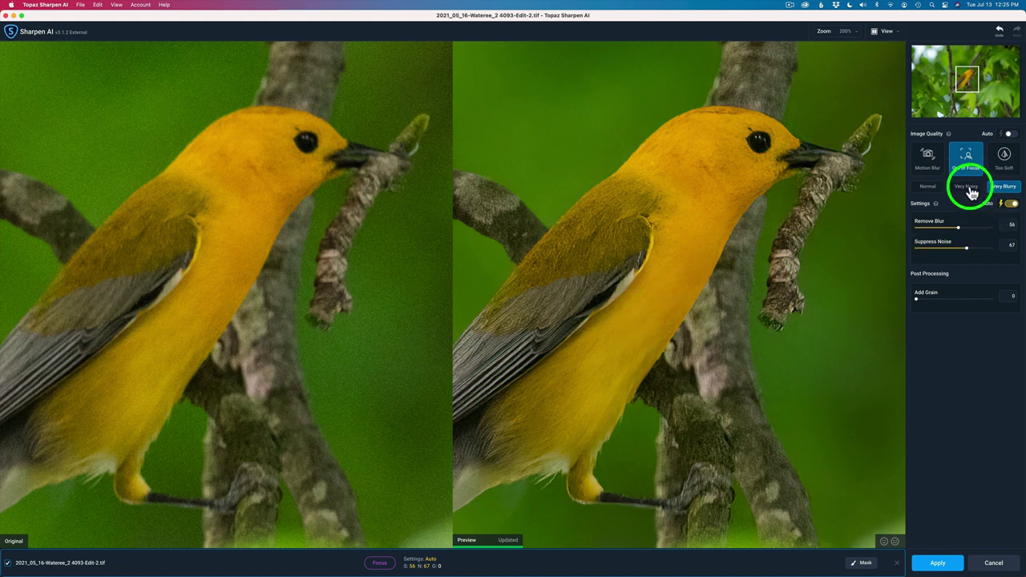
{"action": "left_click", "coordinate": [968, 188]}
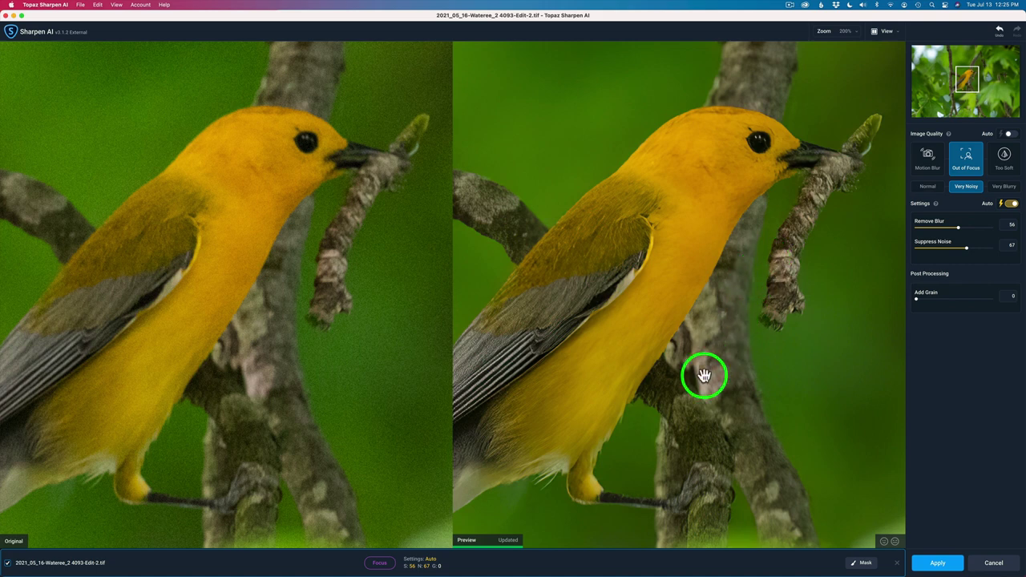
- Pan the 200% side-by-side preview across the bird's back and wing, then back to its head
{"action": "left_click_drag", "start_coordinate": [591, 275], "coordinate": [868, 296]}
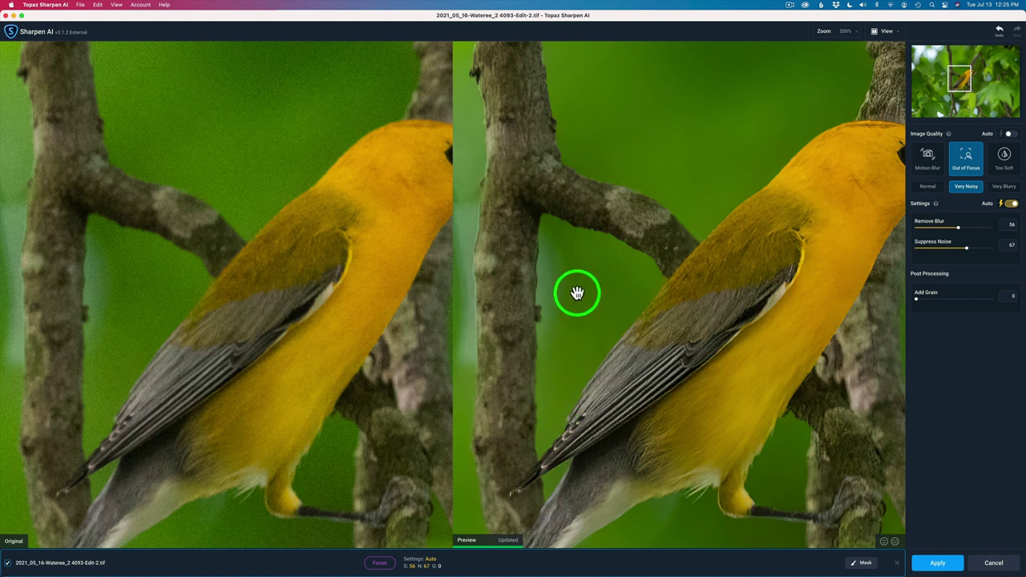
{"action": "left_click_drag", "start_coordinate": [815, 214], "coordinate": [552, 203]}
{"action": "left_click_drag", "start_coordinate": [678, 208], "coordinate": [688, 208]}
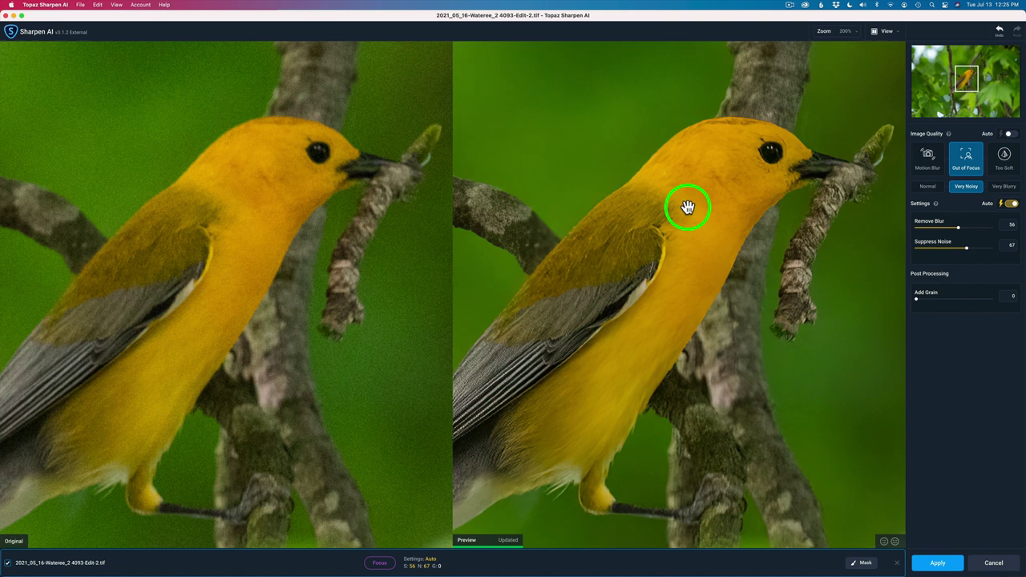
{"action": "left_click", "coordinate": [1007, 158]}
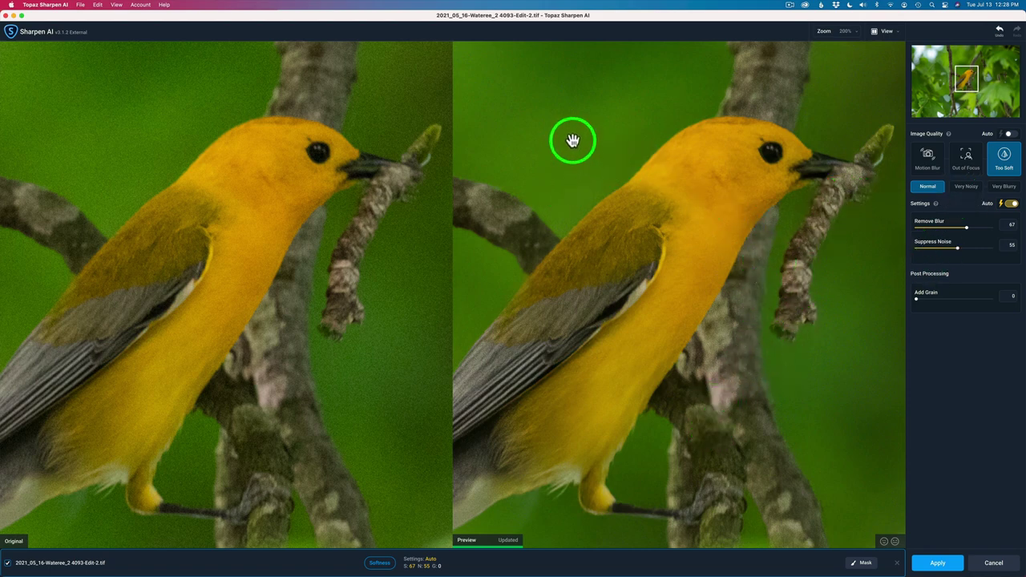
{"action": "left_click", "coordinate": [967, 187]}
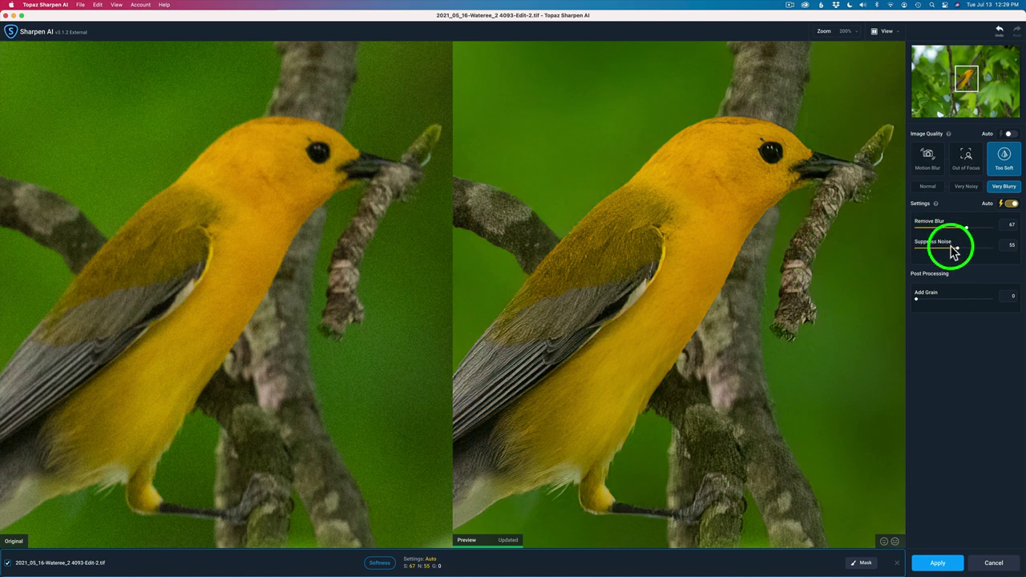
{"action": "left_click_drag", "start_coordinate": [960, 252], "coordinate": [983, 250]}
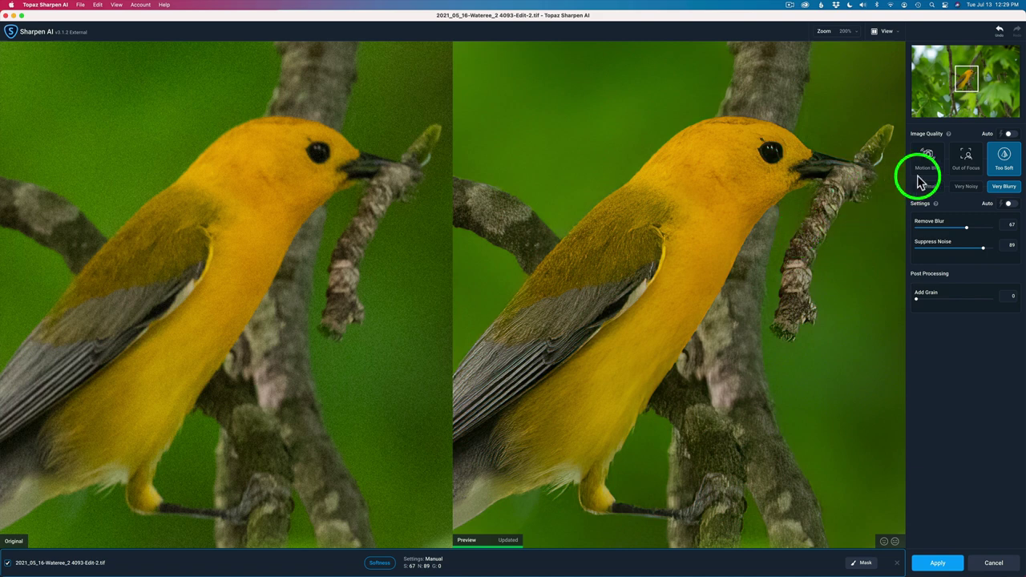
- Return to Out of Focus and move the navigator over the background leaves and branches
{"action": "left_click", "coordinate": [968, 164]}
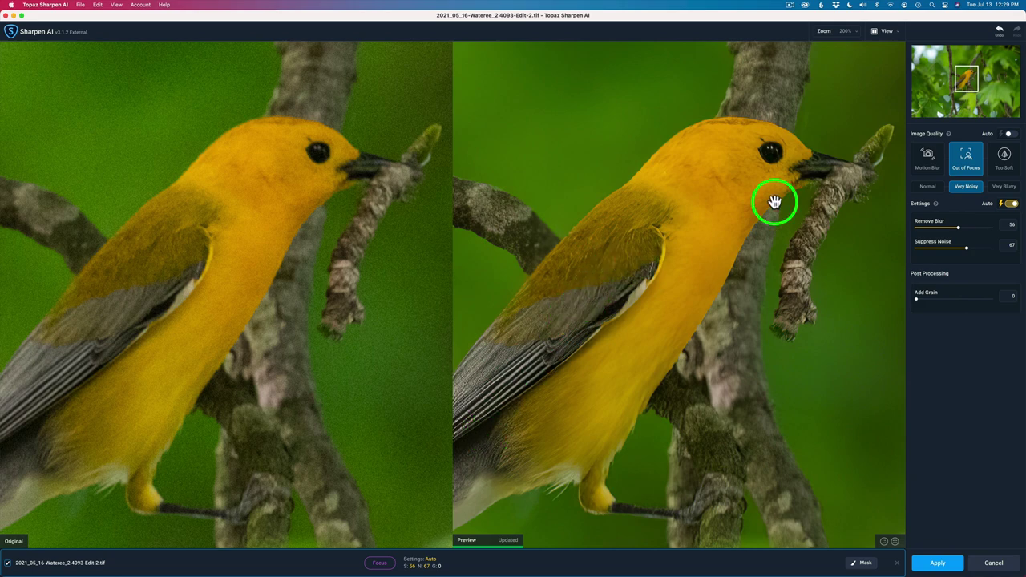
{"action": "left_click_drag", "start_coordinate": [960, 80], "coordinate": [923, 96]}
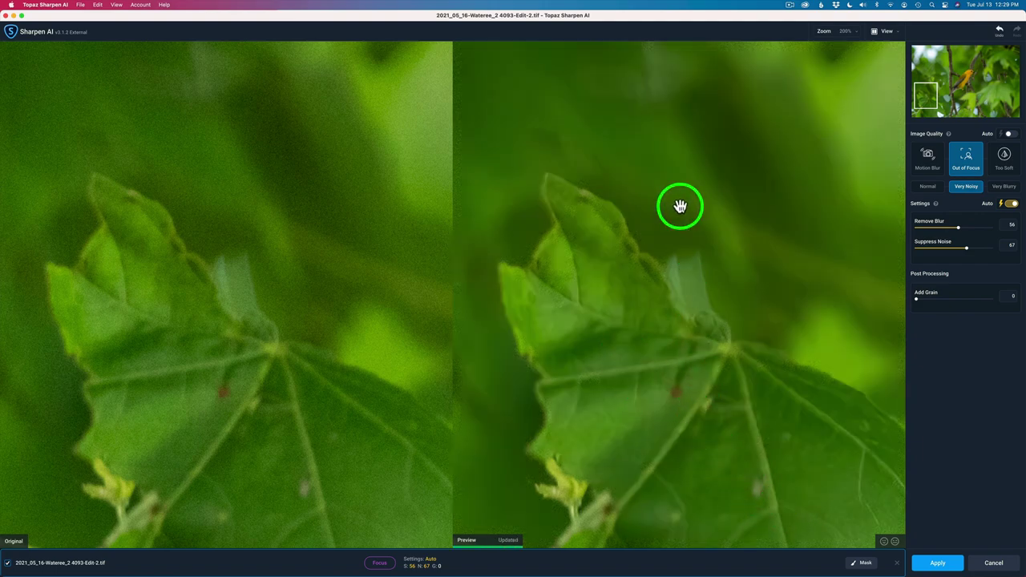
{"action": "left_click_drag", "start_coordinate": [932, 91], "coordinate": [937, 43]}
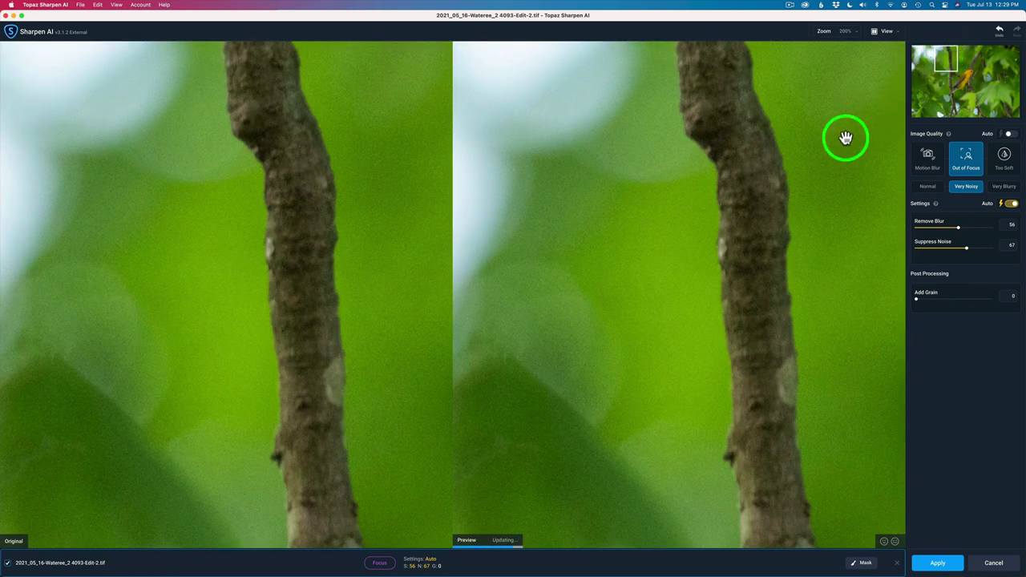
{"action": "left_click_drag", "start_coordinate": [964, 75], "coordinate": [1003, 57]}
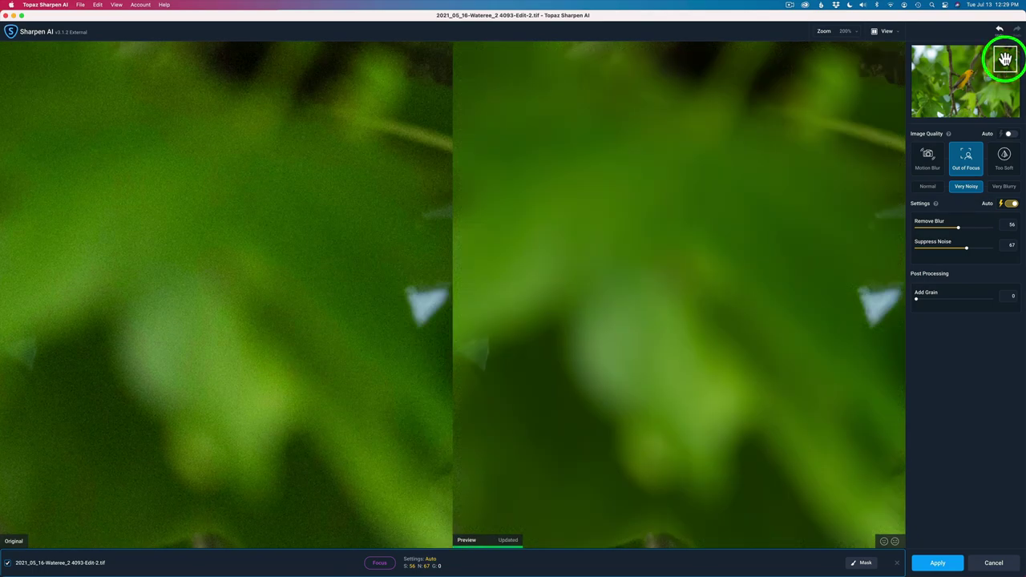
{"action": "left_click_drag", "start_coordinate": [1005, 58], "coordinate": [992, 105]}
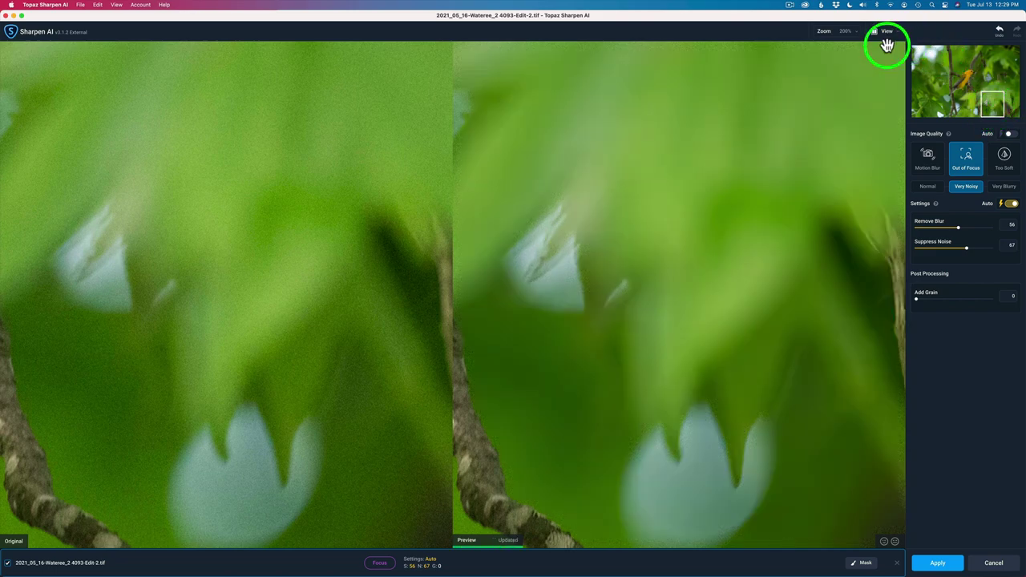
- Switch to Single View fitted to the window, dismissing both large-preview size warnings
{"action": "left_click", "coordinate": [853, 31]}
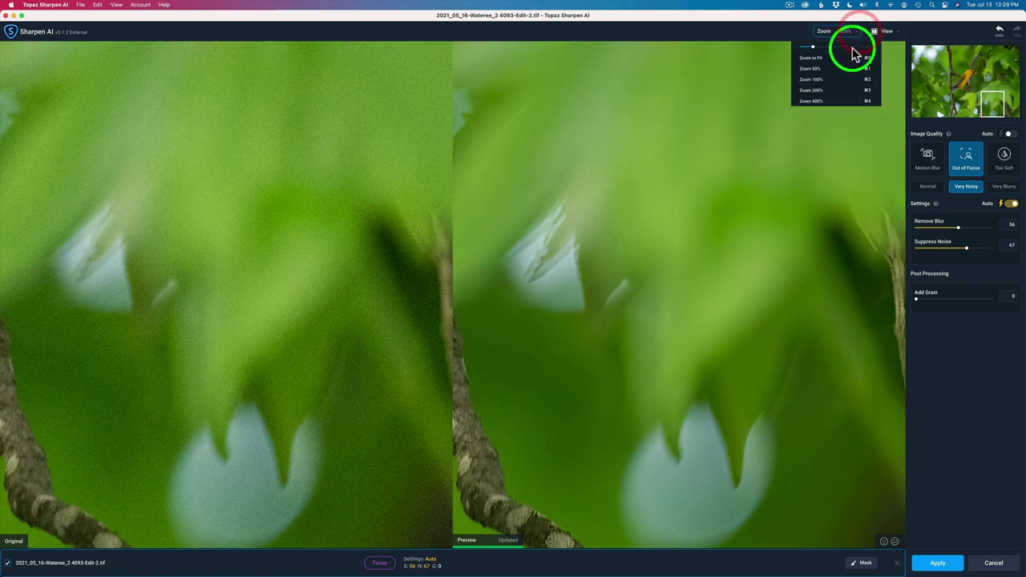
{"action": "left_click", "coordinate": [839, 58]}
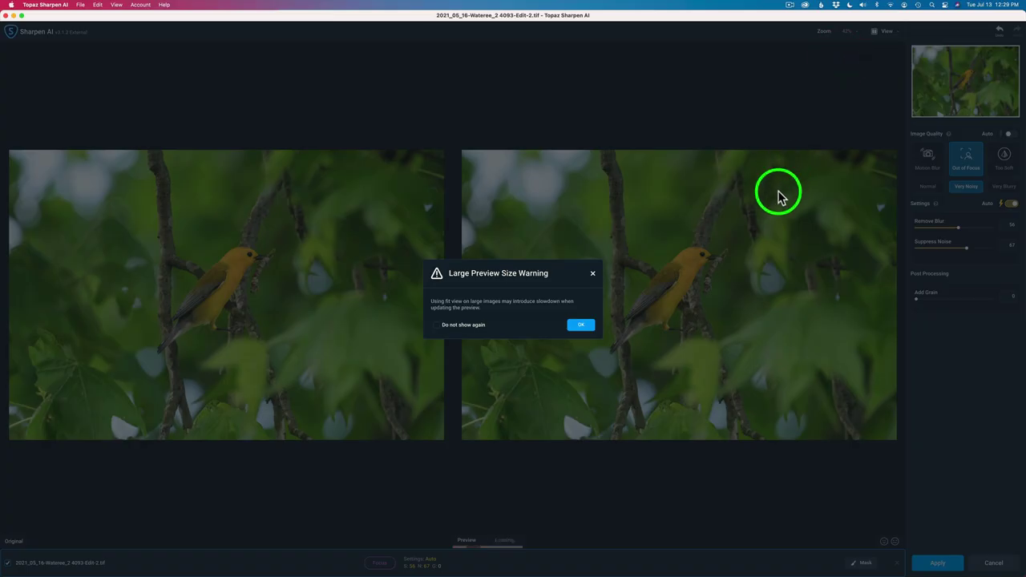
{"action": "left_click", "coordinate": [583, 325]}
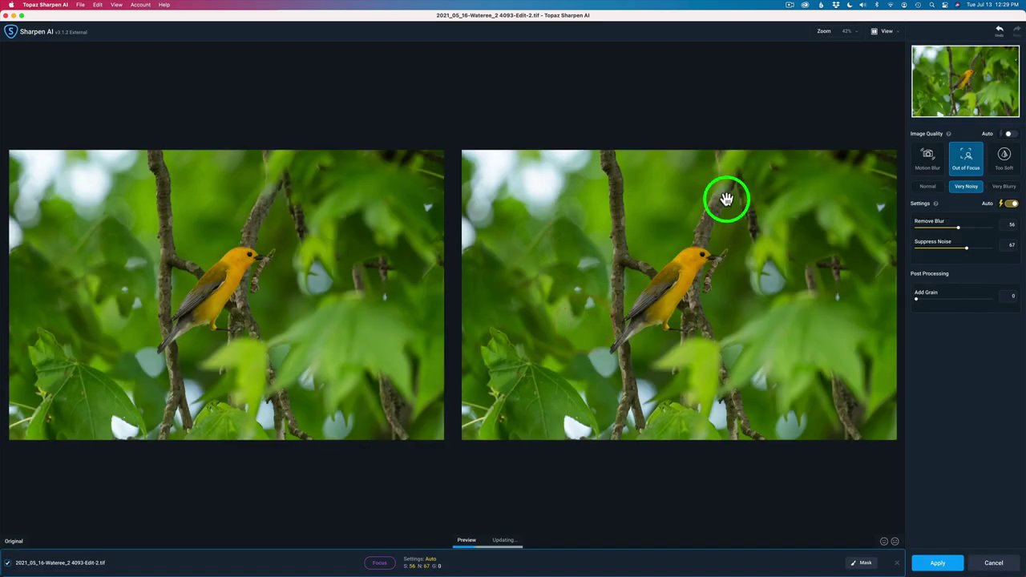
{"action": "left_click", "coordinate": [888, 32]}
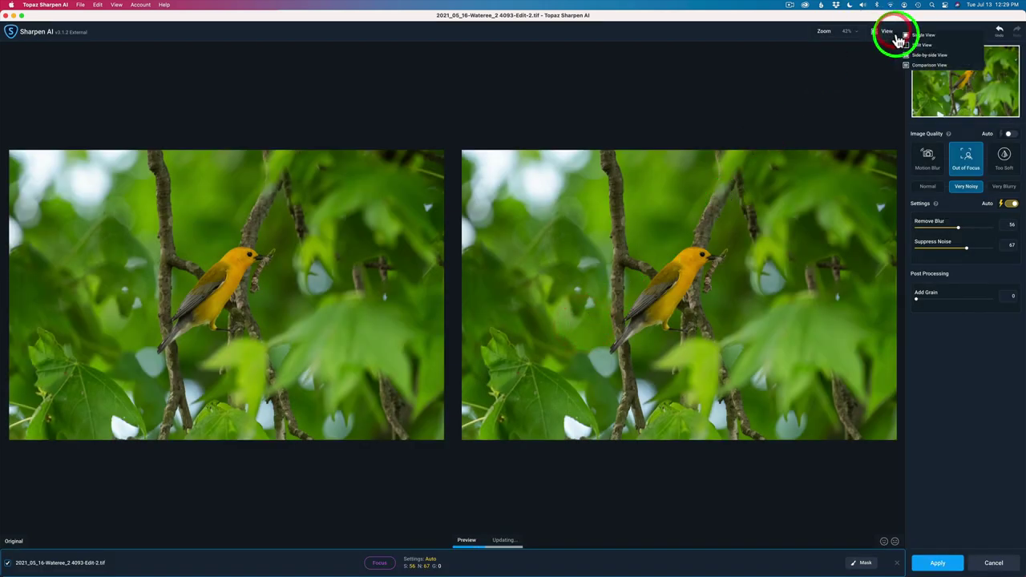
{"action": "left_click", "coordinate": [922, 35]}
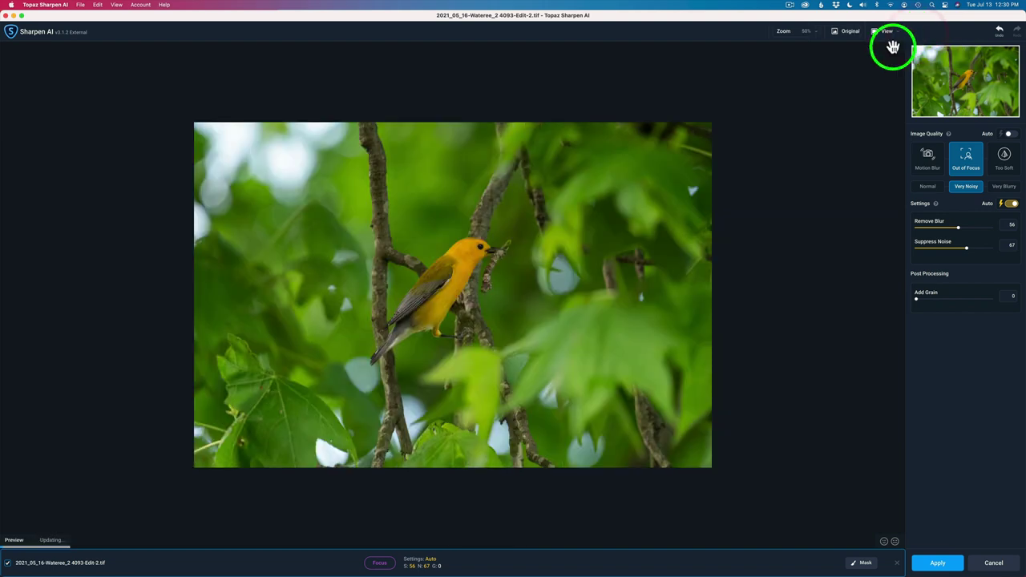
{"action": "left_click", "coordinate": [818, 34]}
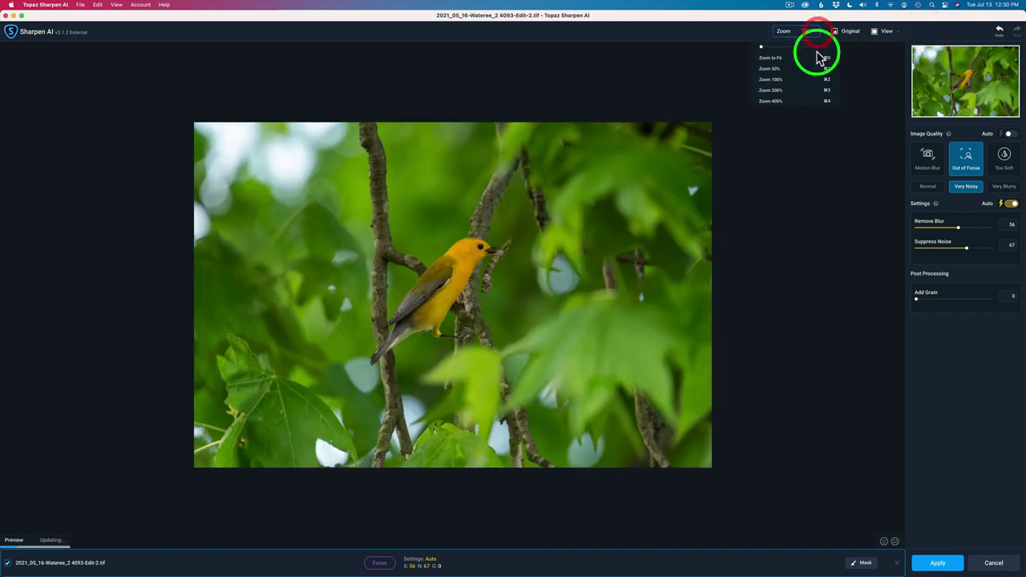
{"action": "left_click", "coordinate": [798, 59]}
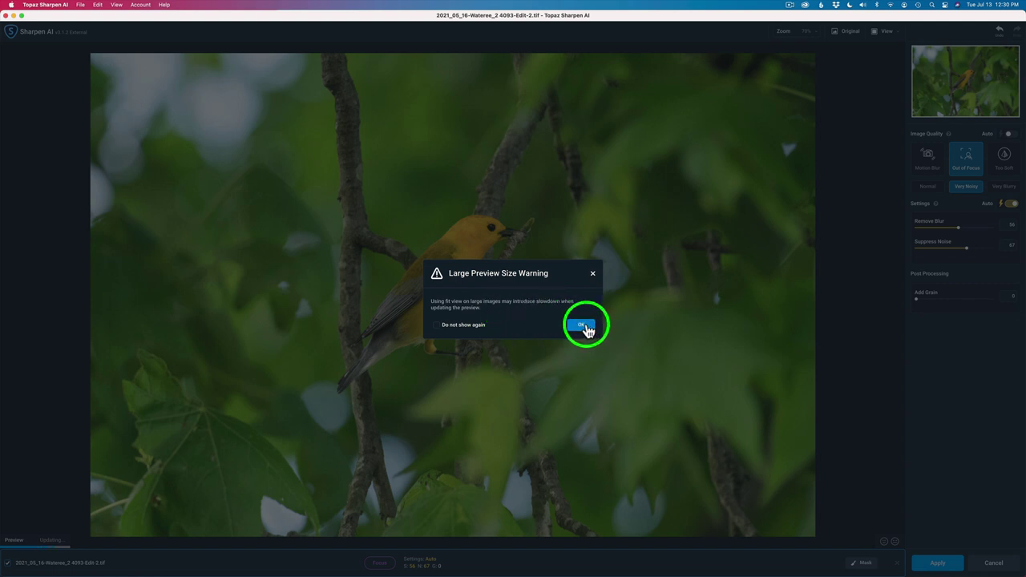
{"action": "left_click", "coordinate": [586, 326]}
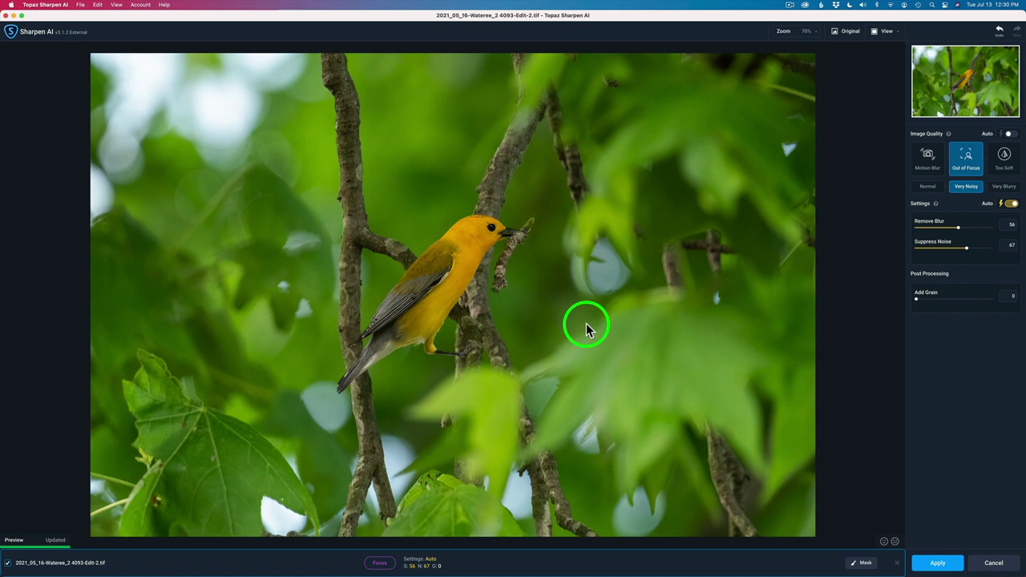
- Apply the Out of Focus, Very Noisy sharpening and send the processed TIFF back to Lightroom
{"action": "left_click", "coordinate": [557, 258]}
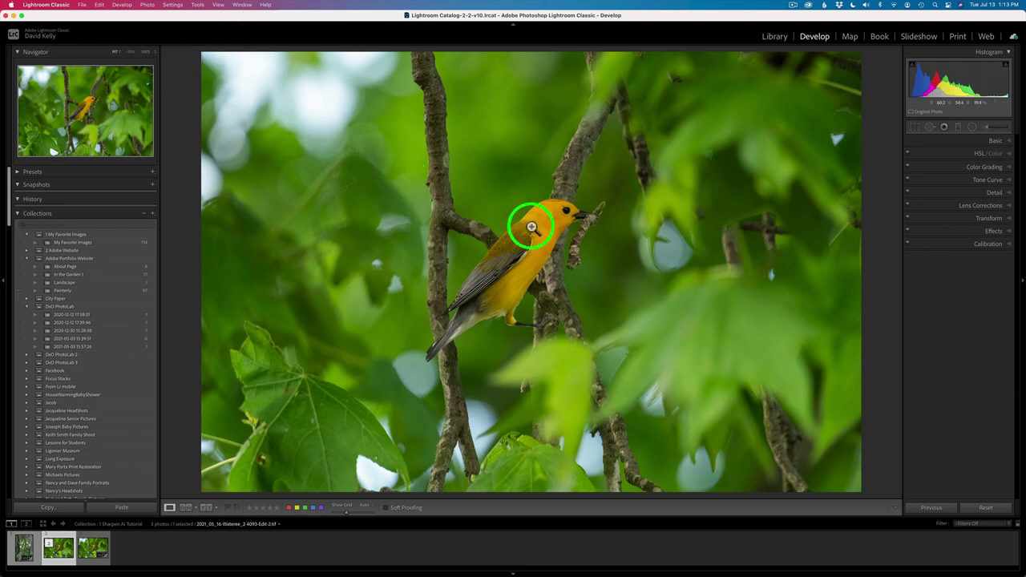
- Zoom in on the sharpened warbler and pan across the bird, blurred leaves, branch and head
{"action": "left_click_drag", "start_coordinate": [530, 227], "coordinate": [427, 360]}
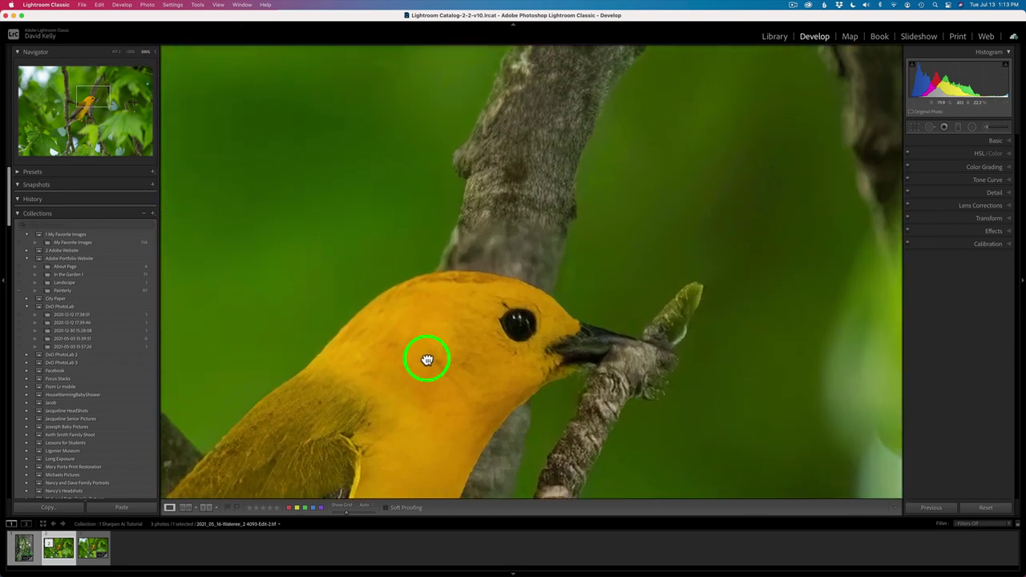
{"action": "left_click_drag", "start_coordinate": [706, 202], "coordinate": [366, 222]}
{"action": "left_click_drag", "start_coordinate": [681, 236], "coordinate": [508, 118]}
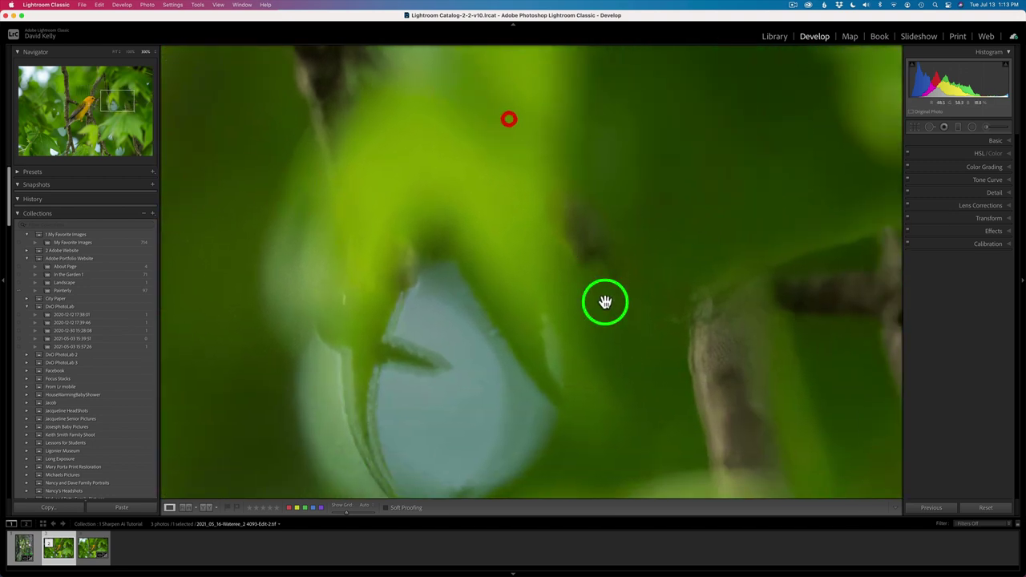
{"action": "left_click_drag", "start_coordinate": [606, 303], "coordinate": [639, 131]}
{"action": "left_click_drag", "start_coordinate": [413, 211], "coordinate": [868, 216]}
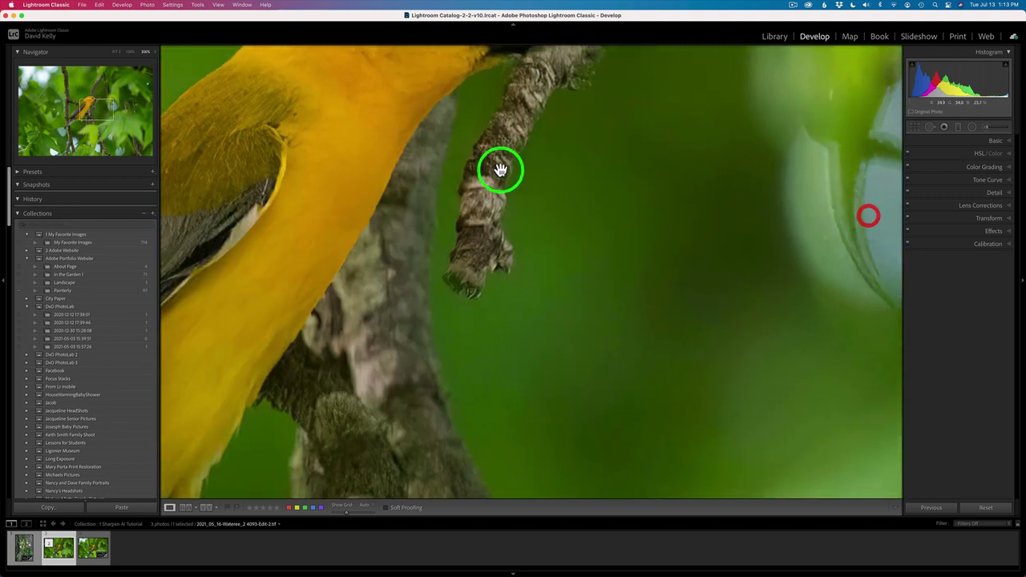
{"action": "left_click_drag", "start_coordinate": [501, 169], "coordinate": [714, 320]}
{"action": "left_click_drag", "start_coordinate": [681, 220], "coordinate": [690, 358]}
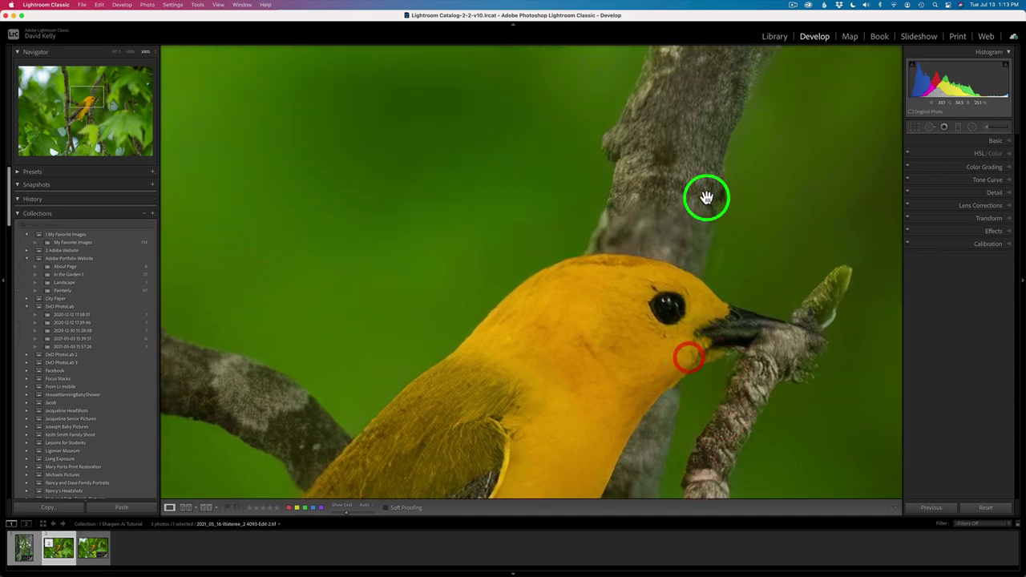
- Inspect the wing, branch and blurred background up close, then return to the whole-photo view
{"action": "left_click_drag", "start_coordinate": [706, 197], "coordinate": [839, 105]}
{"action": "left_click_drag", "start_coordinate": [664, 289], "coordinate": [795, 149]}
{"action": "left_click_drag", "start_coordinate": [387, 174], "coordinate": [712, 124]}
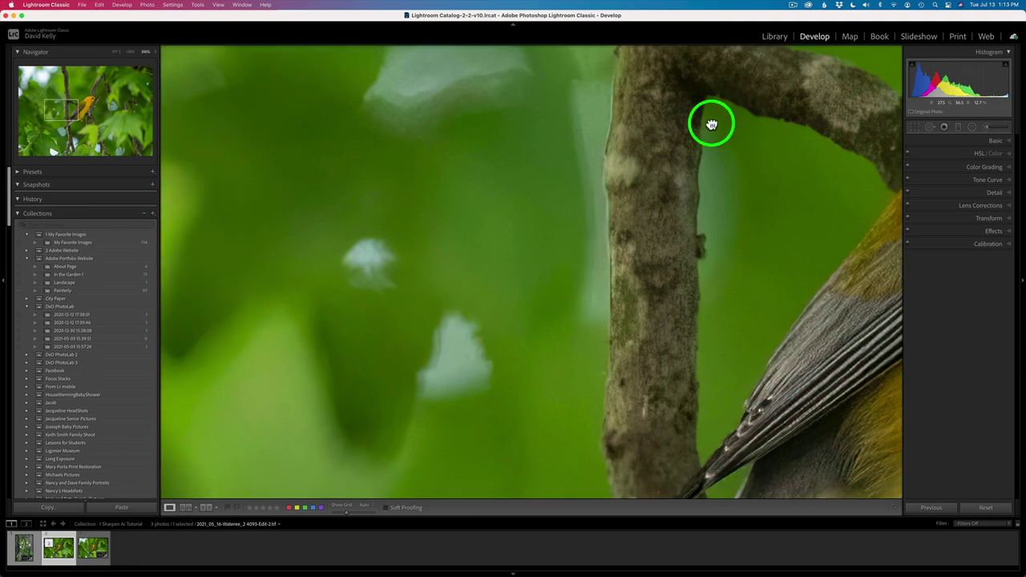
{"action": "left_click_drag", "start_coordinate": [366, 247], "coordinate": [494, 440]}
{"action": "left_click_drag", "start_coordinate": [435, 232], "coordinate": [537, 73]}
{"action": "left_click_drag", "start_coordinate": [534, 410], "coordinate": [451, 250]}
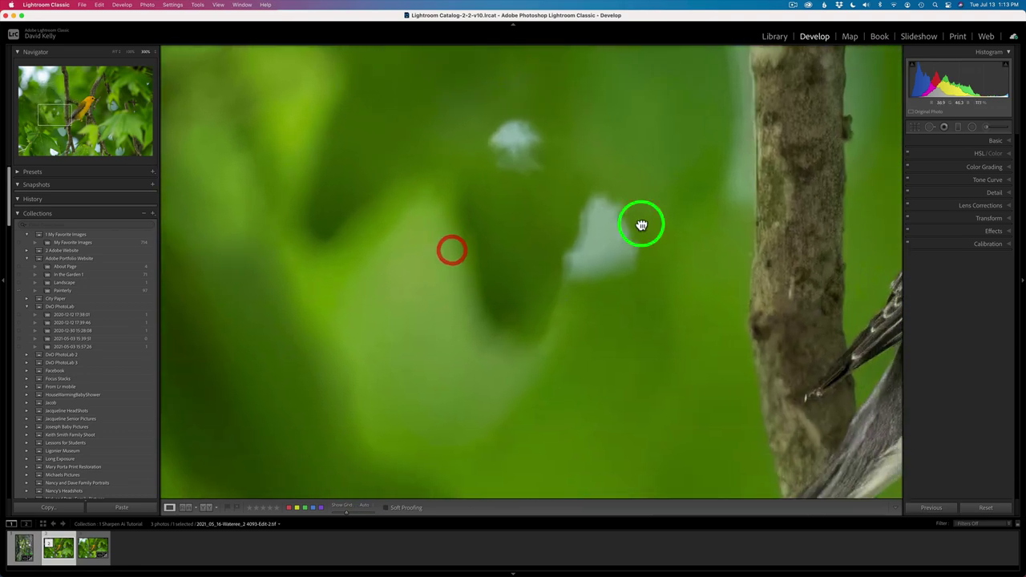
{"action": "left_click", "coordinate": [641, 225]}
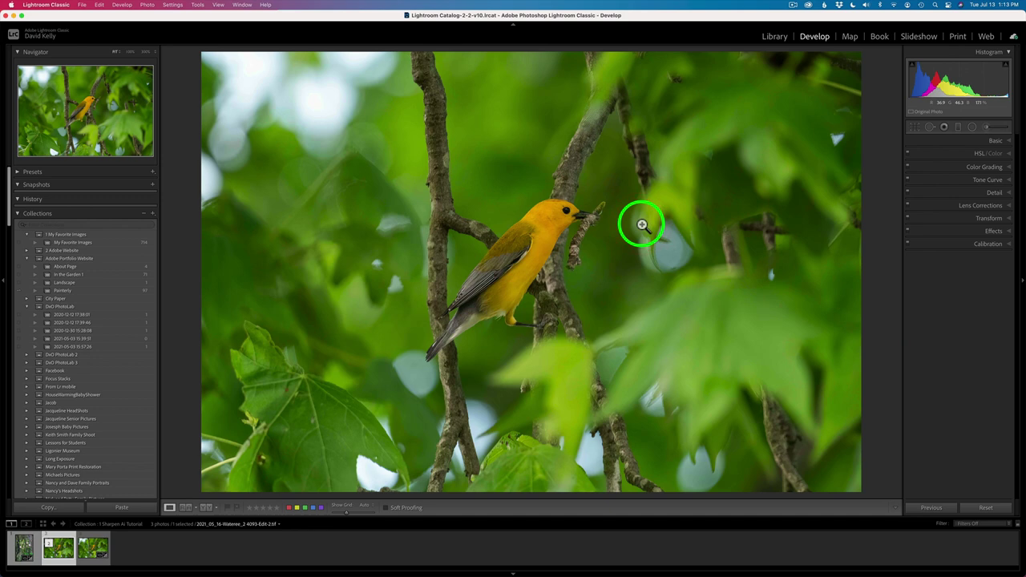